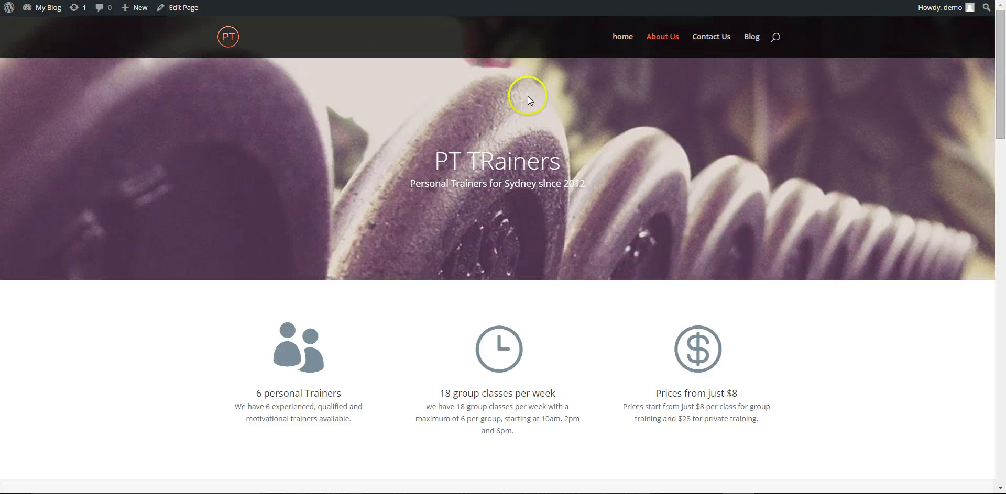
# Scroll down to Pricing and Schedule and follow the first CONTACT button to Contact Us.
pyautogui.scroll(-12, 407, 164)
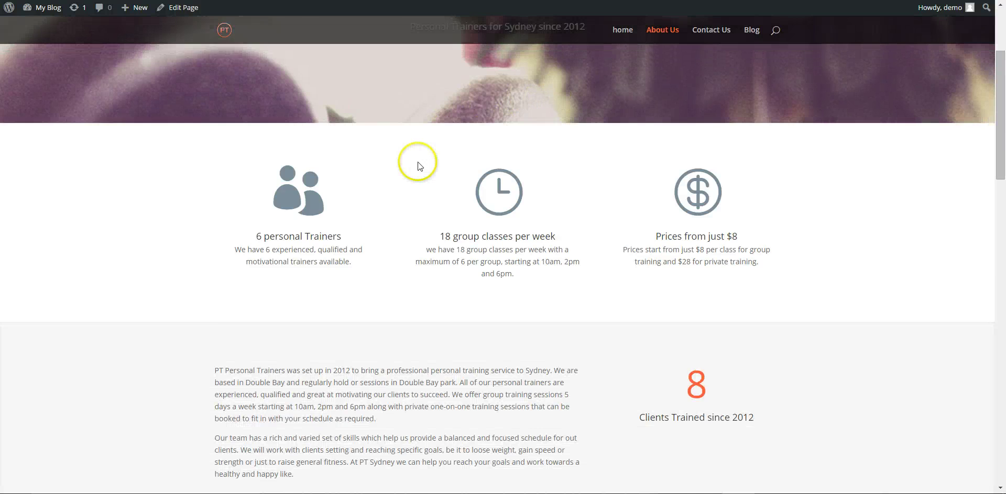
pyautogui.scroll(-10, 421, 163)
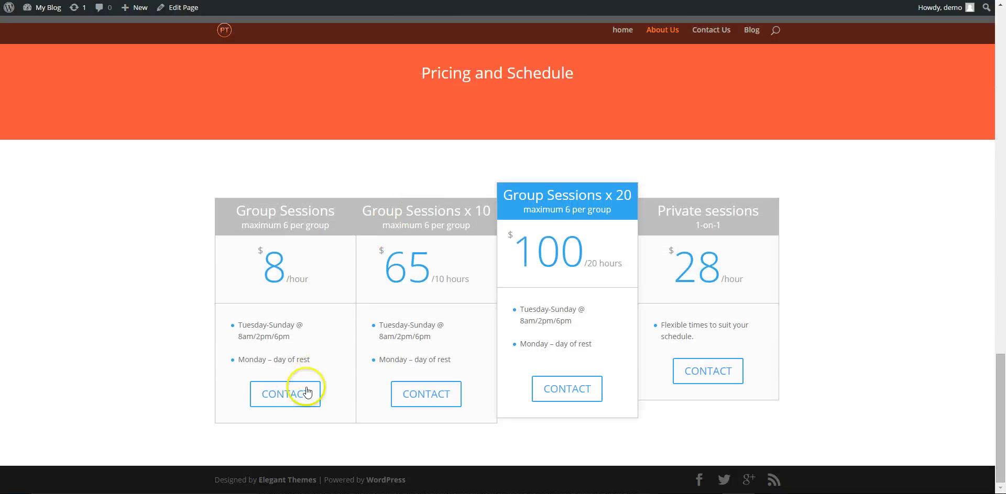
pyautogui.click(300, 398)
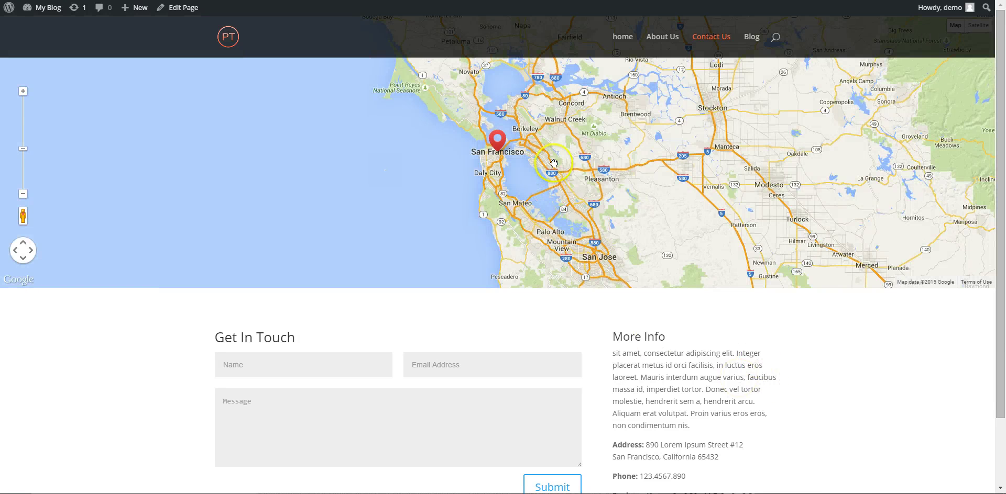
pyautogui.scroll(-3, 542, 177)
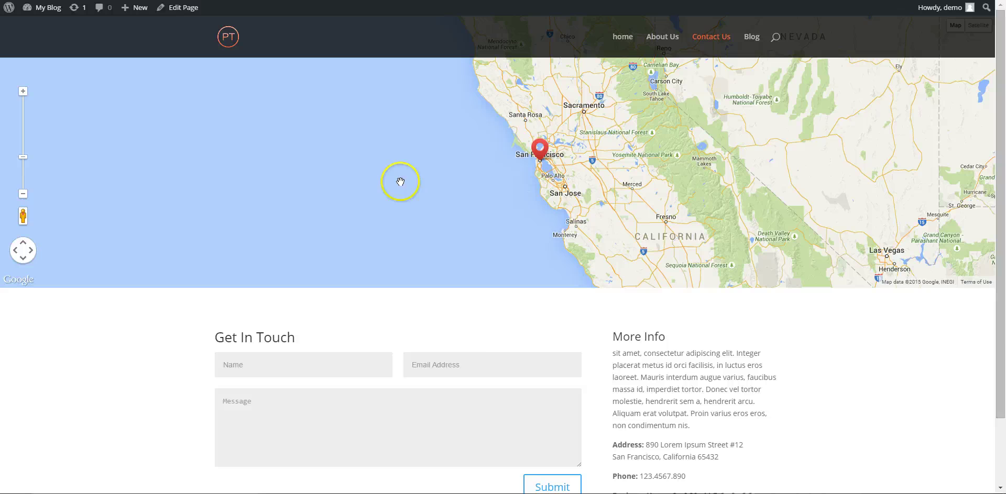
pyautogui.scroll(-1, 445, 186)
pyautogui.scroll(-2, 595, 306)
pyautogui.scroll(2, 595, 306)
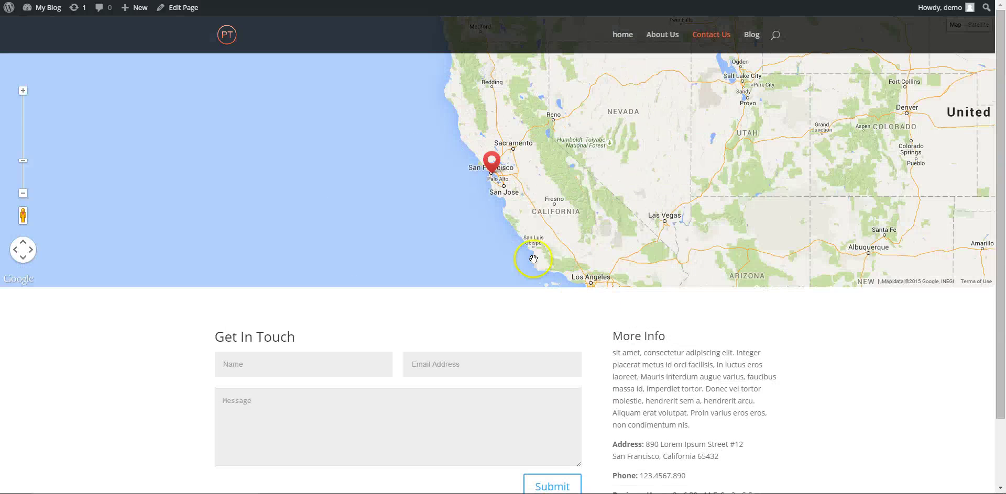
pyautogui.scroll(-1, 429, 131)
pyautogui.scroll(3, 498, 185)
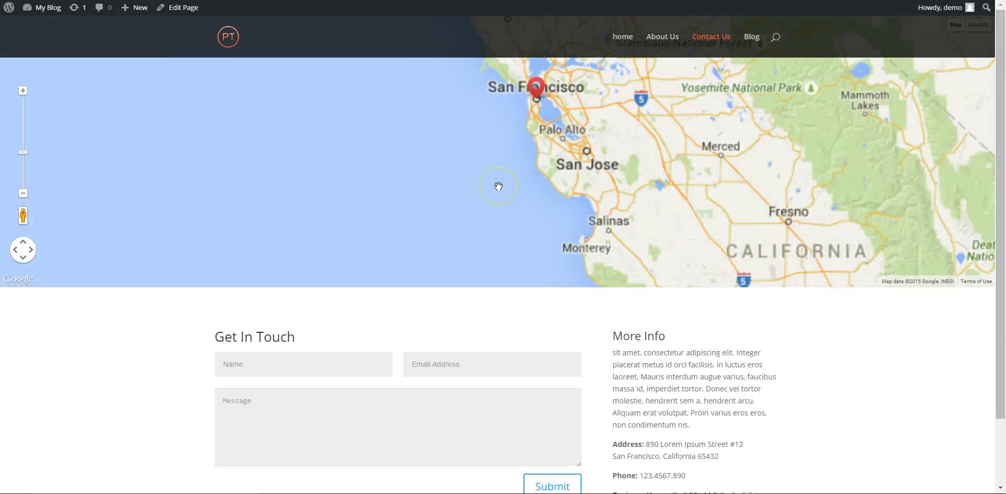
pyautogui.moveTo(482, 199)
pyautogui.mouseDown()
pyautogui.moveTo(437, 227)
pyautogui.moveTo(456, 264)
pyautogui.moveTo(434, 276)
pyautogui.mouseUp()
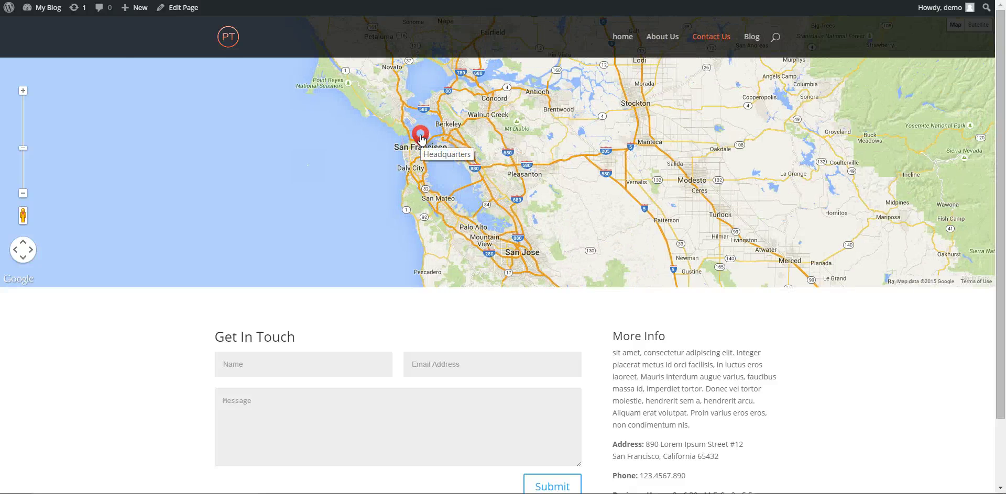
pyautogui.moveTo(590, 180); pyautogui.dragTo(288, 117)
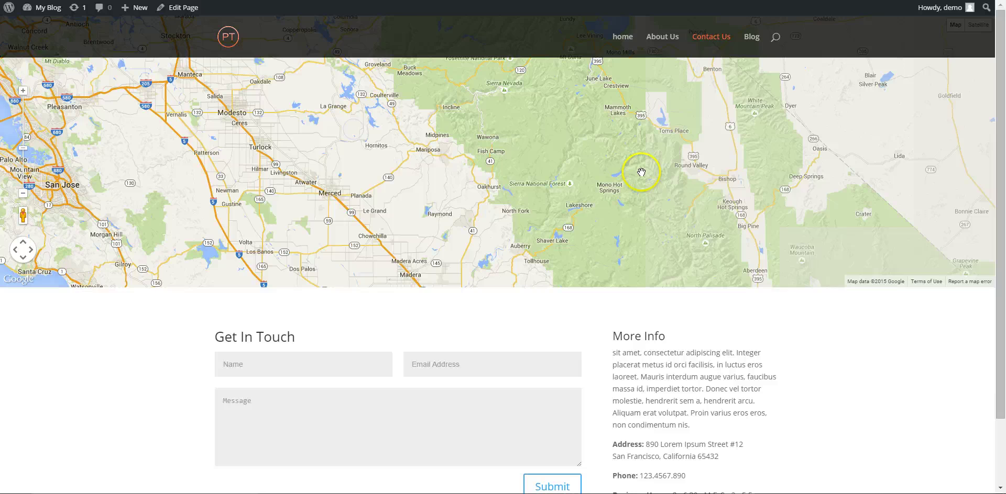
pyautogui.moveTo(639, 171); pyautogui.dragTo(584, 173)
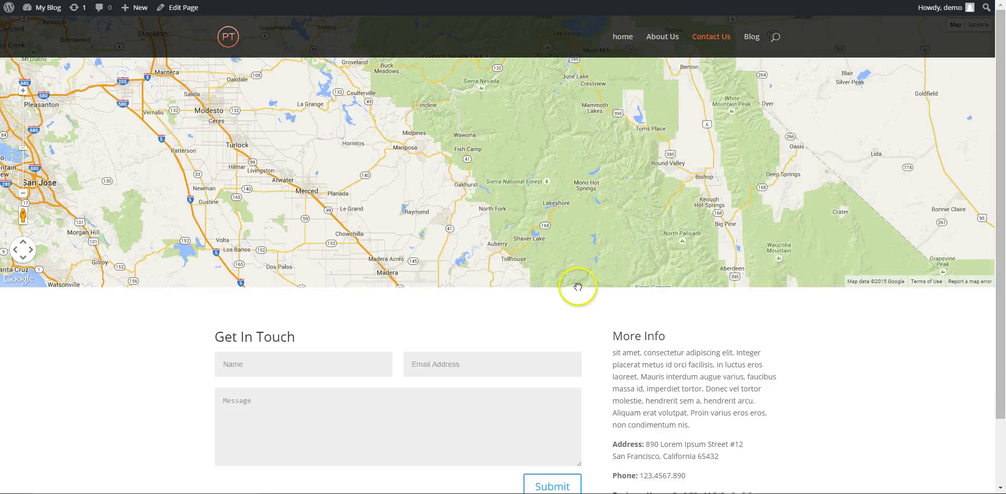
pyautogui.scroll(-1, 625, 349)
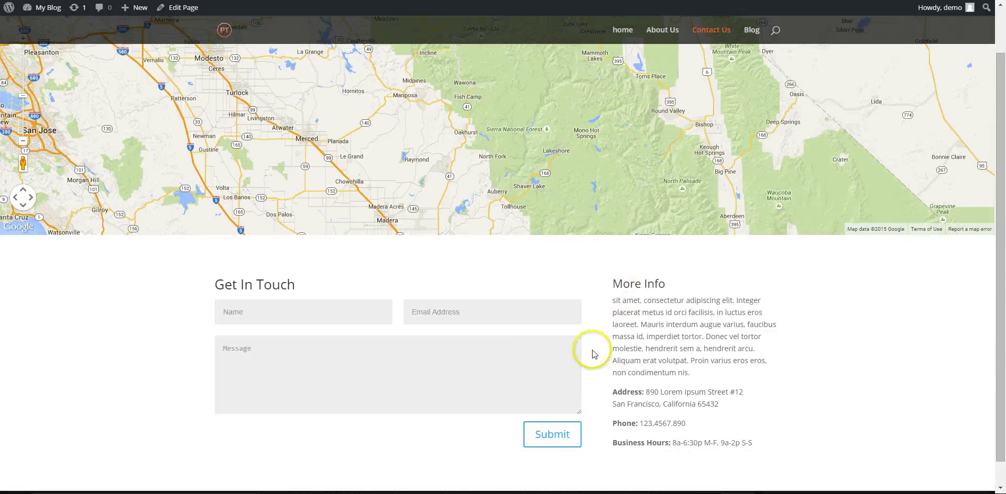
pyautogui.click(434, 310)
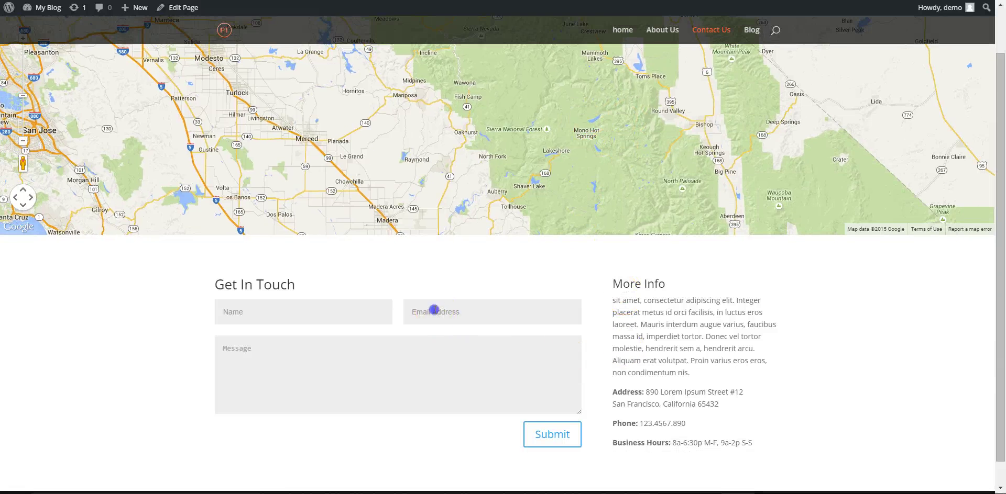
pyautogui.click(659, 341)
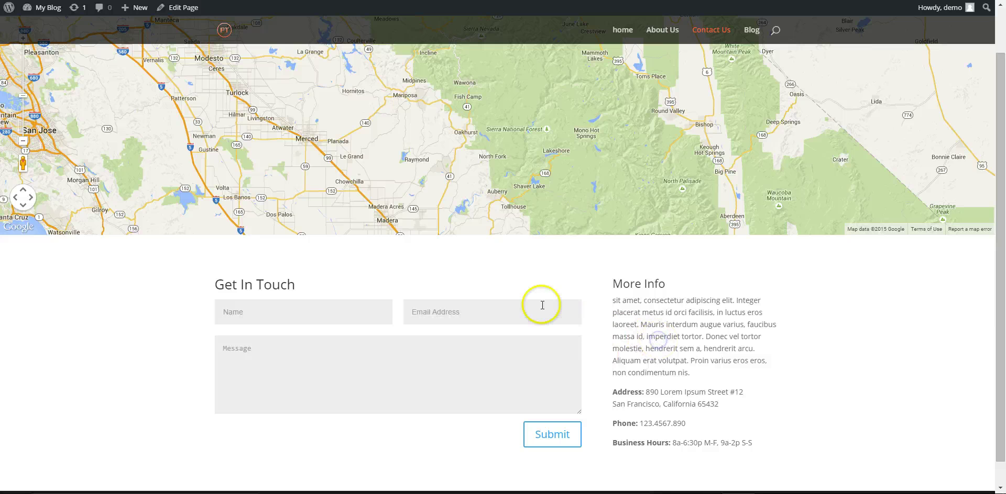
pyautogui.click(179, 17)
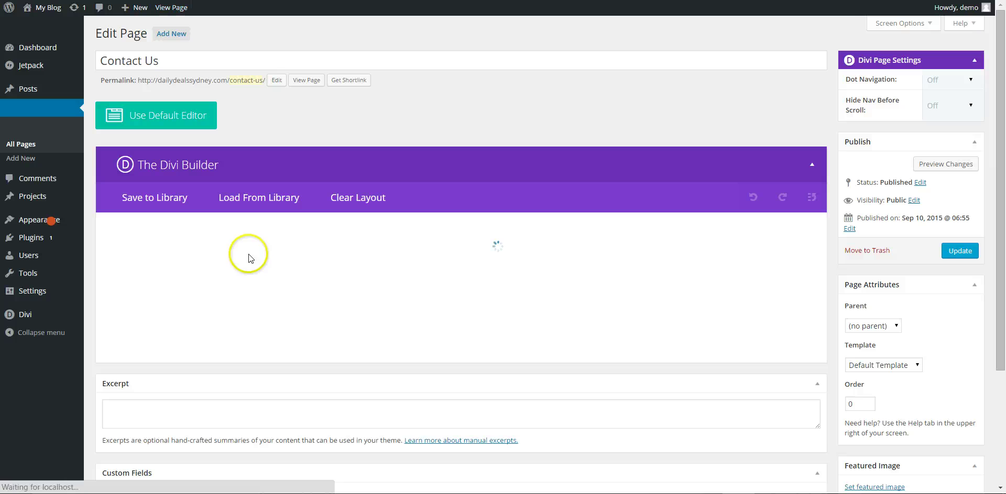
# Open the Fullwidth Map module's settings once the Divi layout has loaded.
pyautogui.click(156, 251)
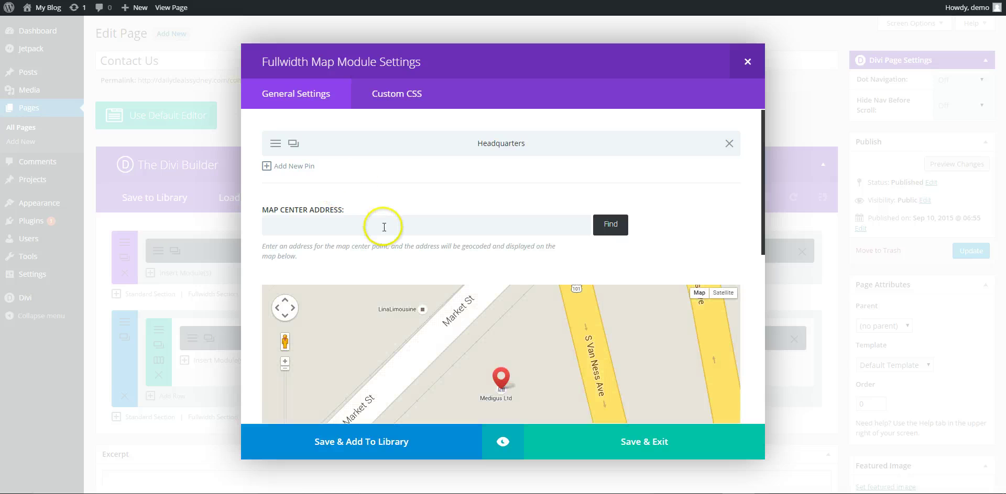
# Set Map Center Address to Steyne Park, Double Bay NSW 2028, Australia and zoom the preview out.
pyautogui.click(348, 229)
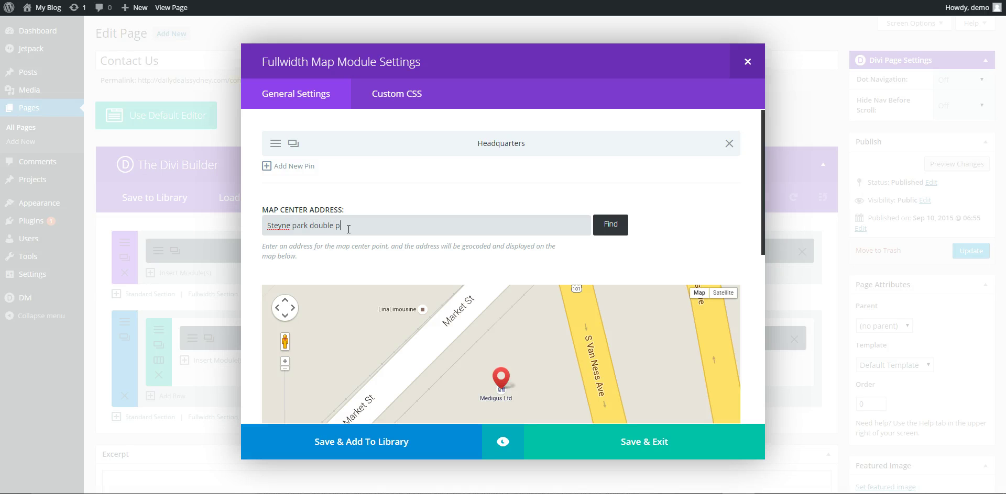
pyautogui.click(608, 226)
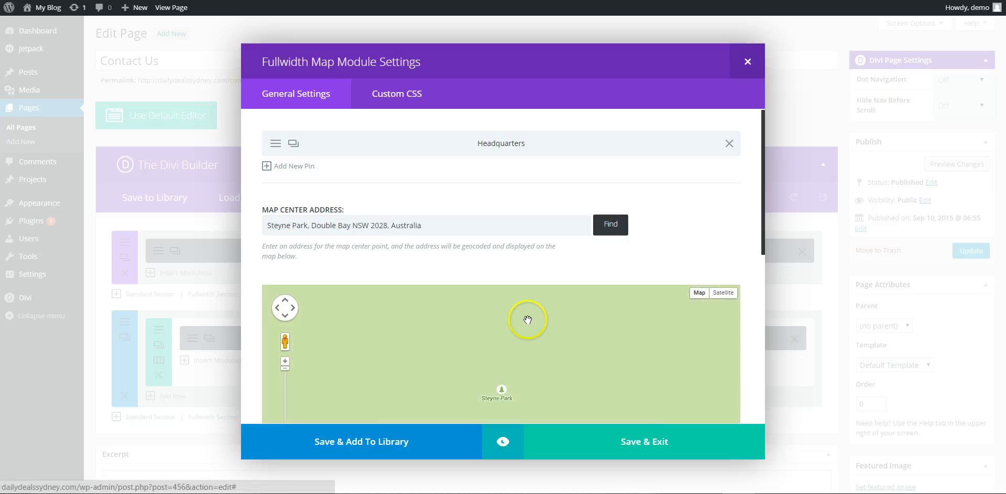
pyautogui.scroll(-4, 462, 359)
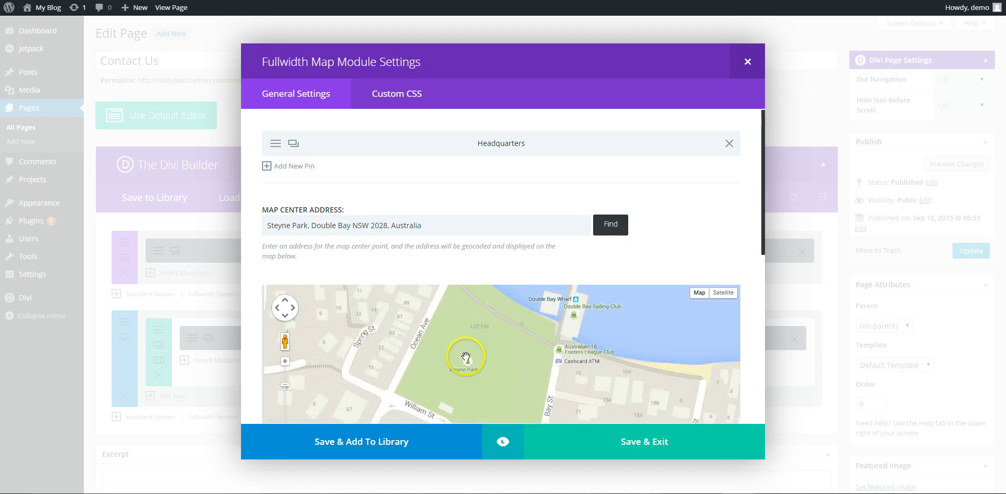
pyautogui.scroll(-1, 466, 356)
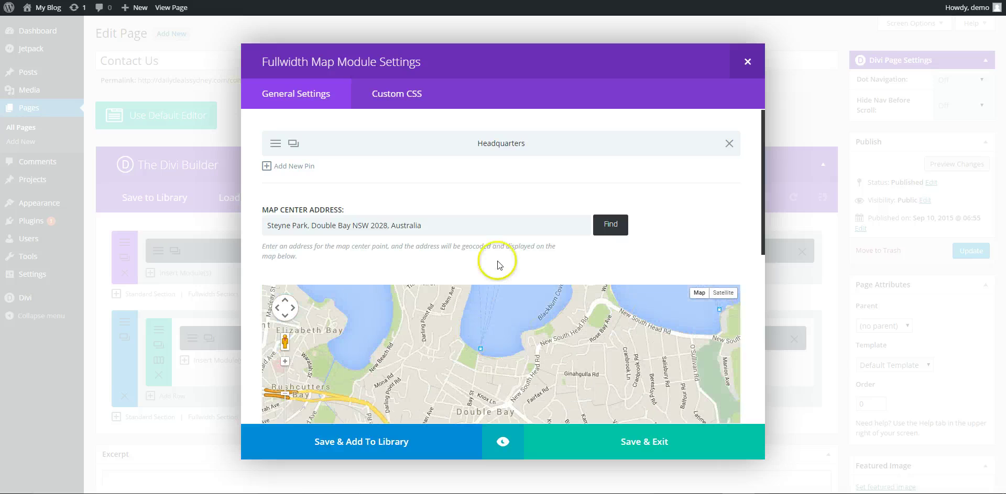
pyautogui.scroll(-1, 699, 201)
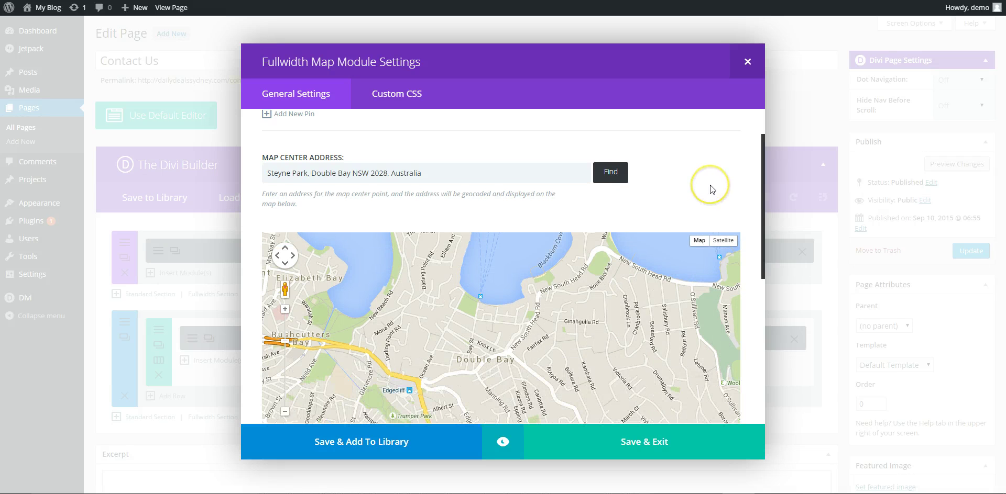
pyautogui.scroll(-1, 740, 176)
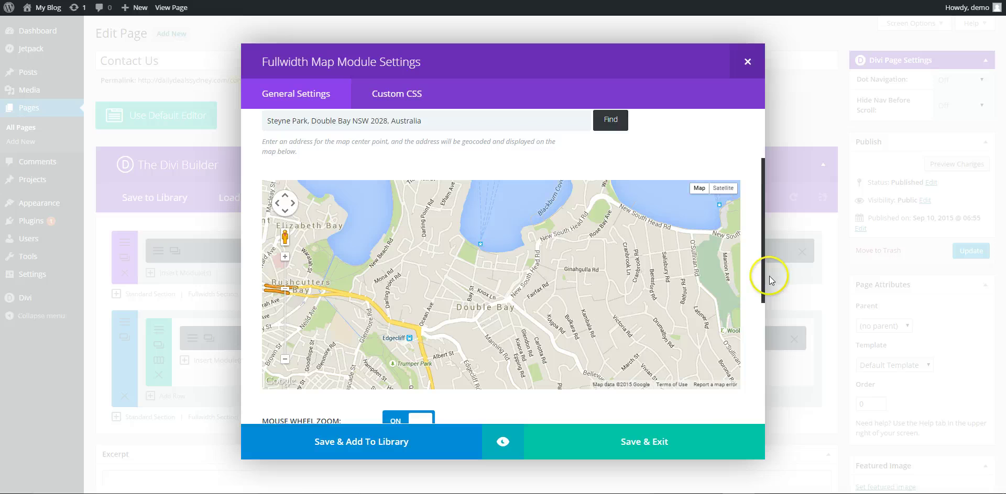
pyautogui.scroll(-1, 750, 327)
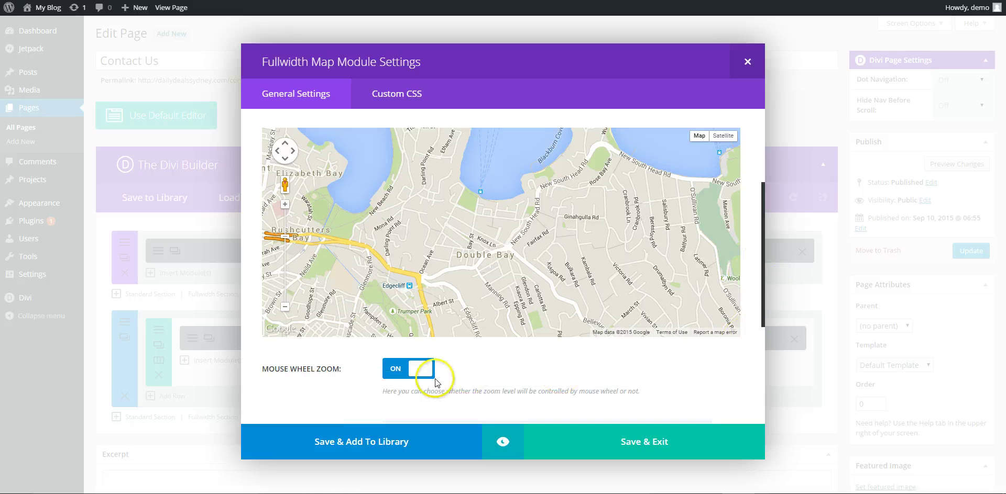
# Turn off mouse wheel zoom for the full-width map.
pyautogui.click(408, 370)
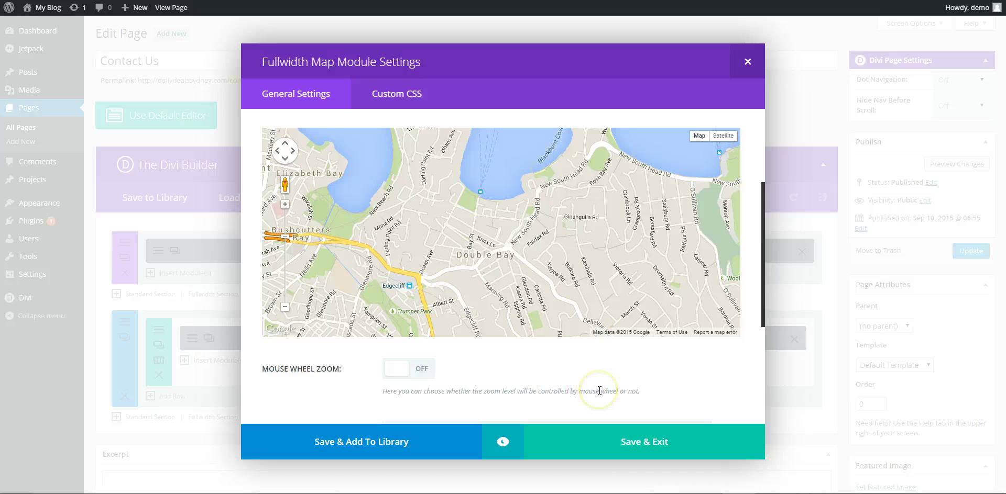
pyautogui.scroll(-1, 488, 225)
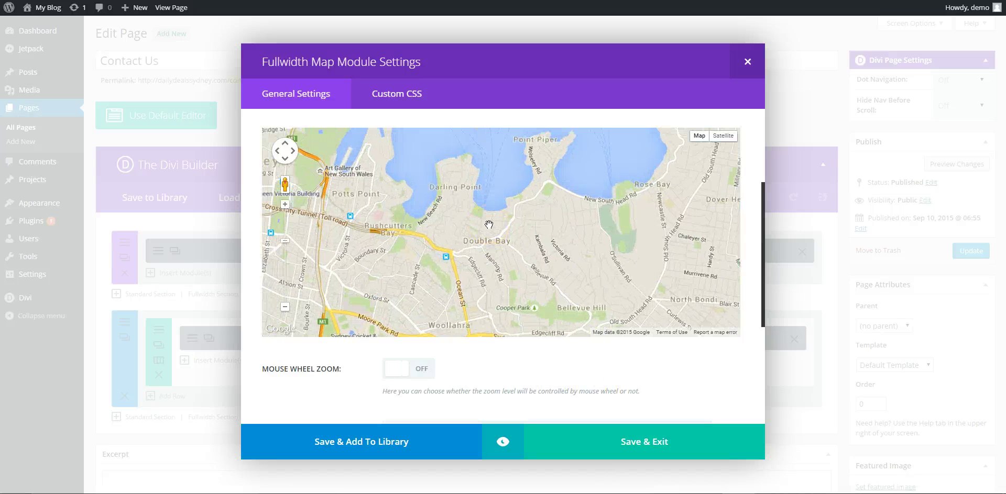
pyautogui.scroll(1, 489, 225)
pyautogui.scroll(1, 489, 226)
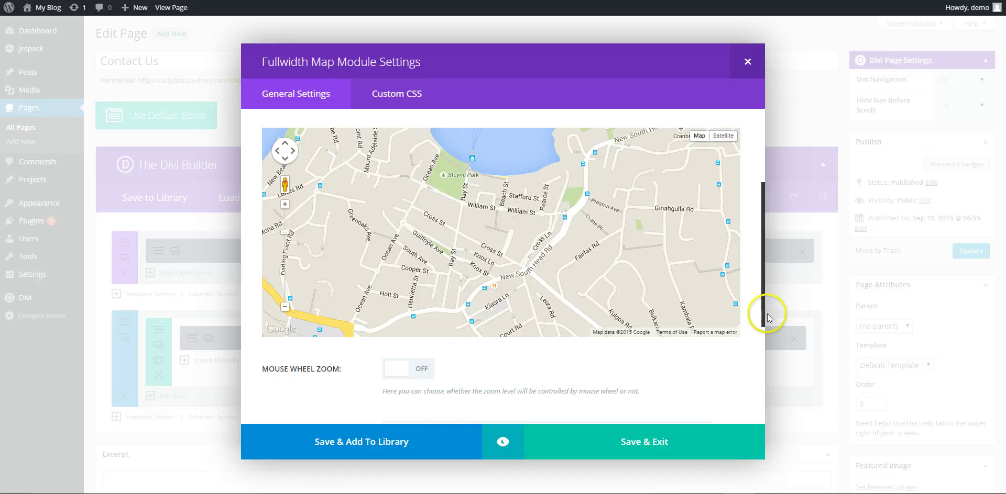
pyautogui.scroll(3, 753, 298)
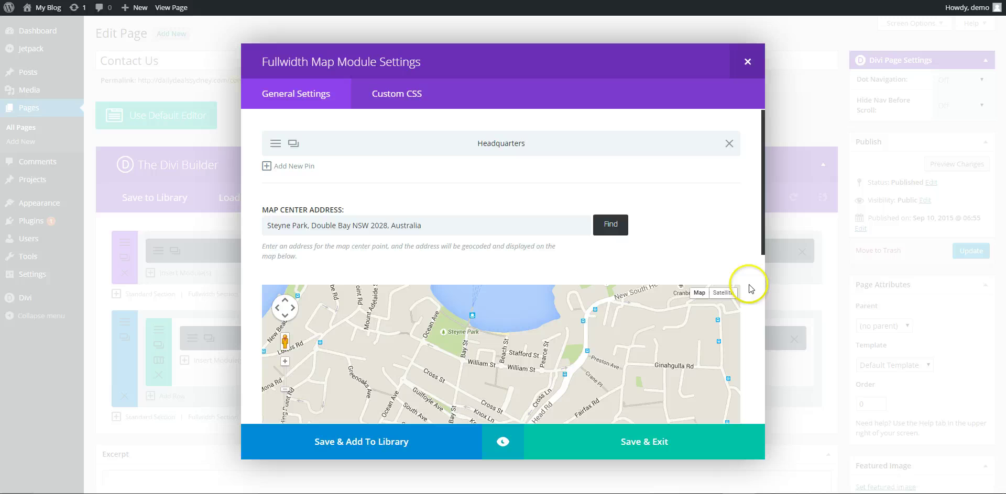
# Rename the Headquarters pin title to 'PT TRAINERS SYDNEY', correcting the typo.
pyautogui.click(275, 144)
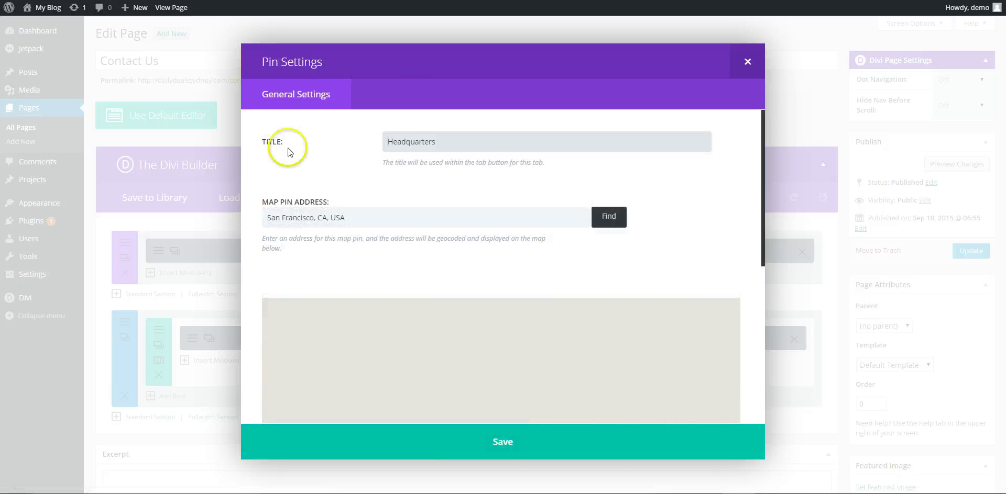
pyautogui.moveTo(446, 142); pyautogui.dragTo(372, 148)
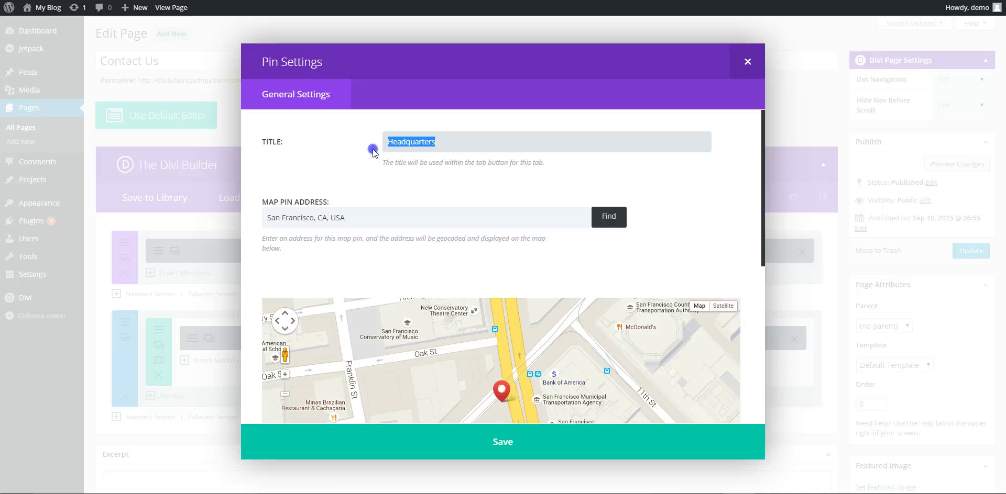
pyautogui.write('PT')
pyautogui.write(' RAINERS')
pyautogui.press('BackSpace')
pyautogui.press('BackSpace')
pyautogui.press('BackSpace')
pyautogui.press('BackSpace')
pyautogui.write('TRAINERS SYDNEY')
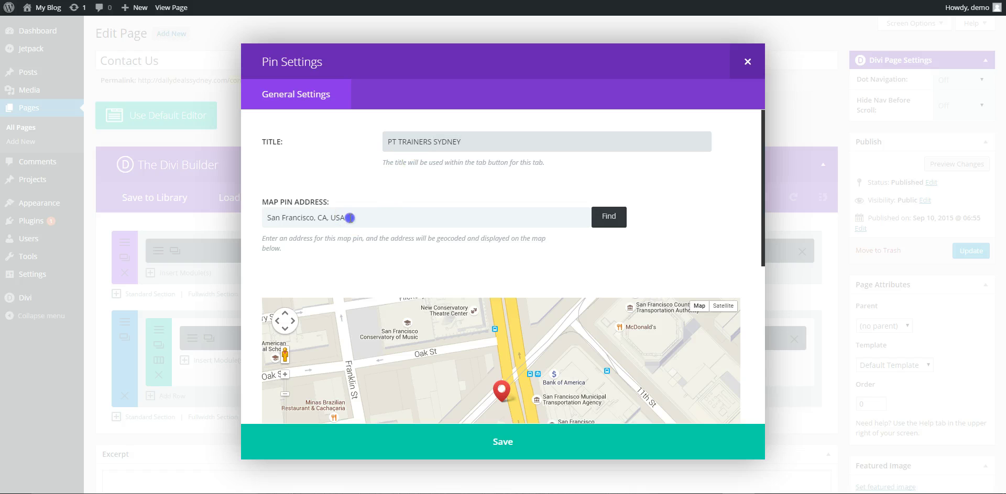
# Replace the pin's San Francisco address with Steyne Park, Double Bay and locate it.
pyautogui.moveTo(348, 217); pyautogui.dragTo(217, 225)
pyautogui.write('steyne')
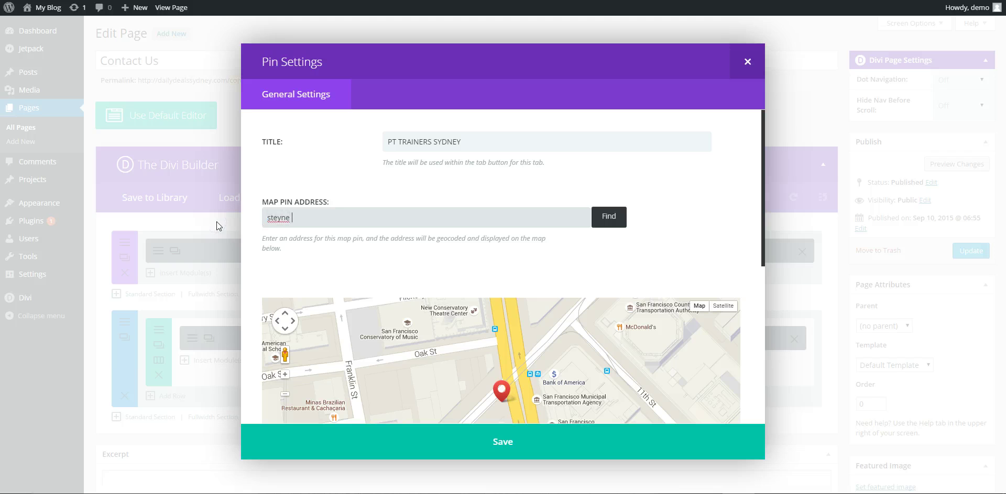
pyautogui.click(217, 214)
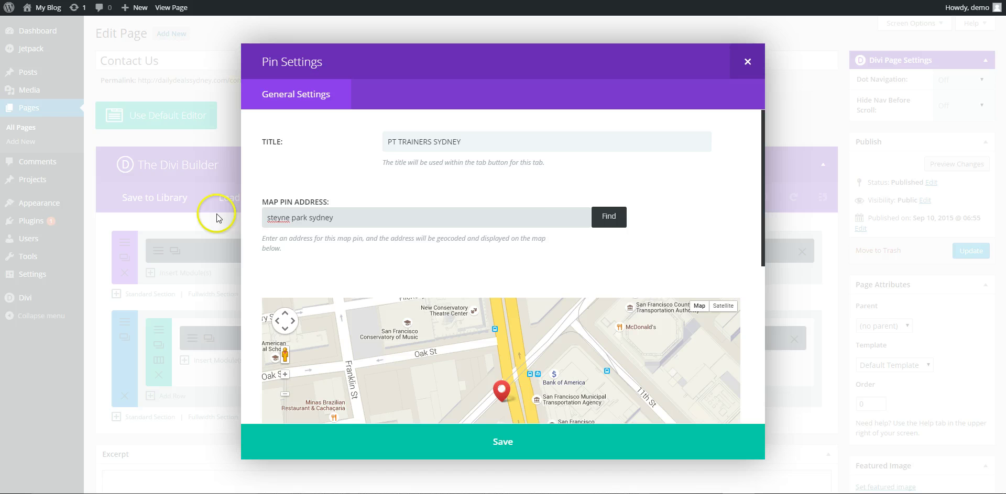
pyautogui.click(607, 221)
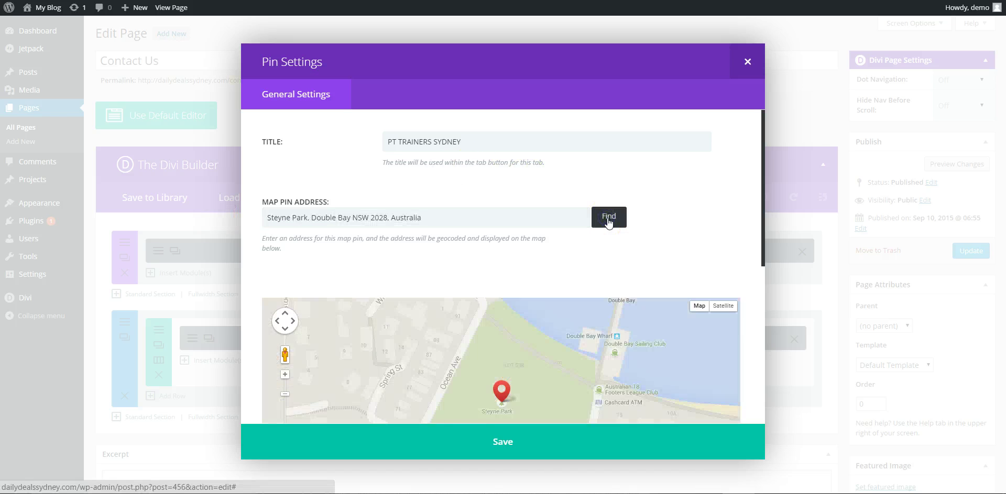
# Frame the pin within Sydney on the map, then save the pin and map module.
pyautogui.scroll(-1, 731, 216)
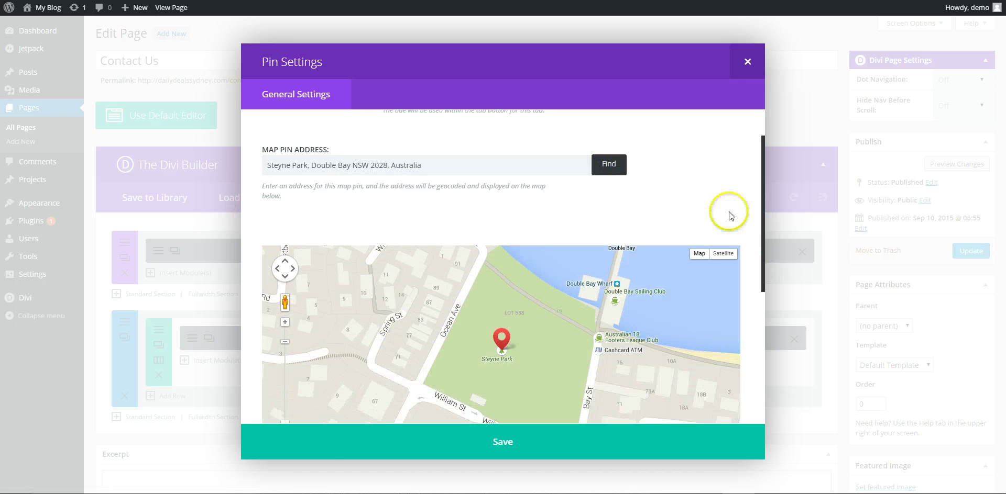
pyautogui.scroll(-1, 564, 320)
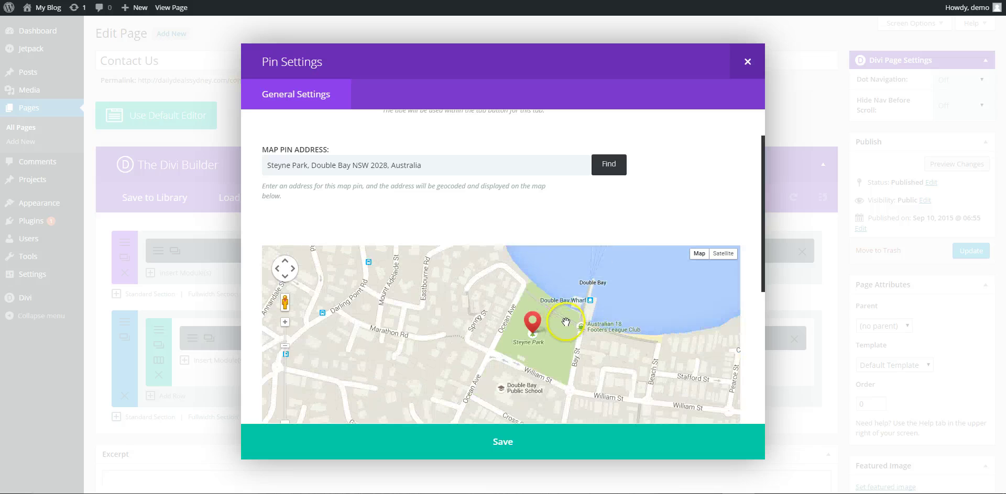
pyautogui.scroll(-2, 566, 321)
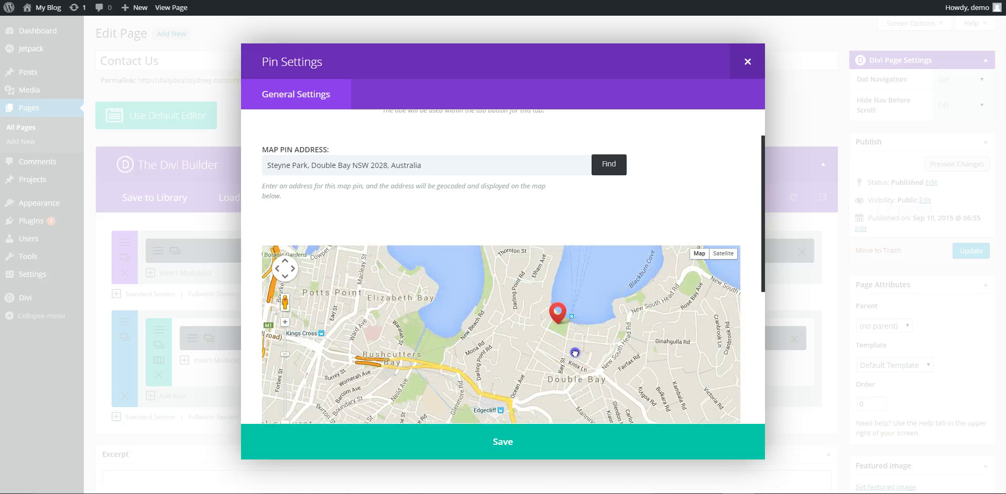
pyautogui.moveTo(574, 353); pyautogui.dragTo(539, 325)
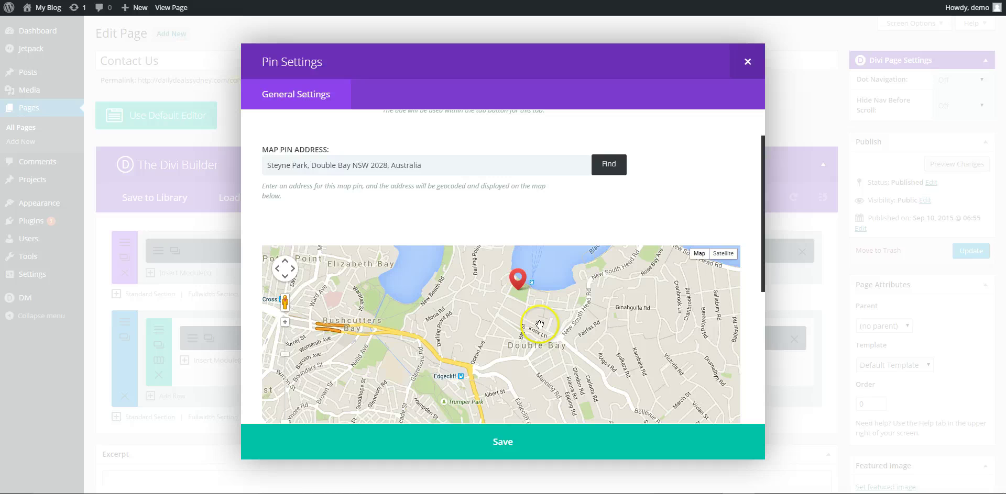
pyautogui.scroll(-1, 544, 328)
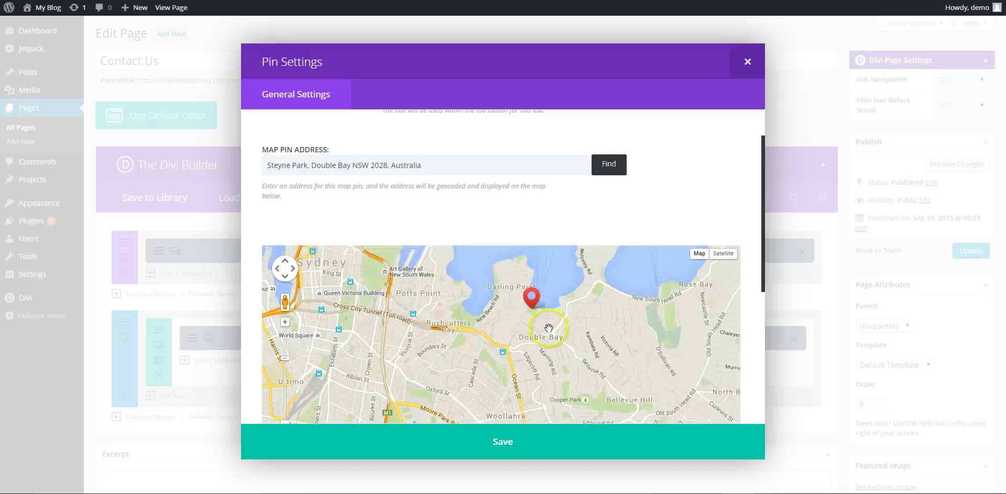
pyautogui.moveTo(564, 332); pyautogui.dragTo(573, 360)
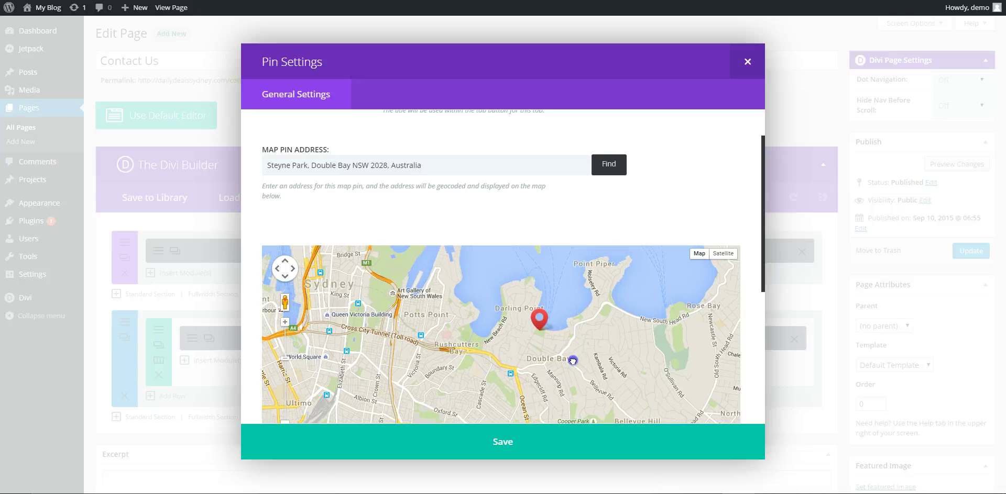
pyautogui.click(515, 443)
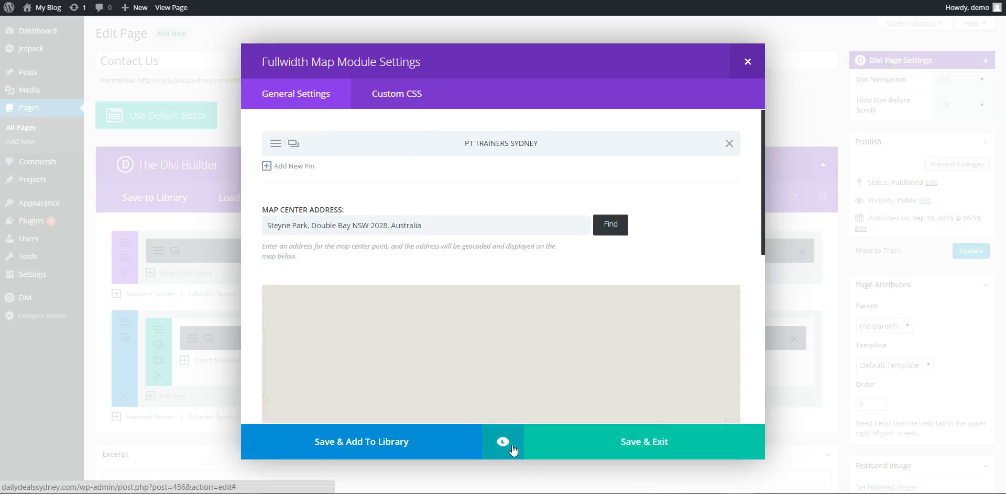
pyautogui.click(632, 445)
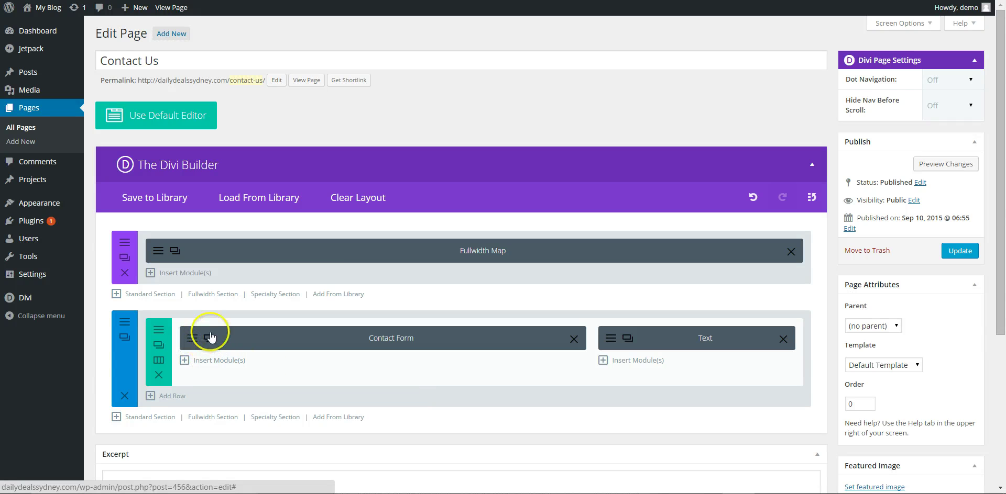
# Turn on the contact form's captcha and enter the recipient e-mail address.
pyautogui.click(361, 338)
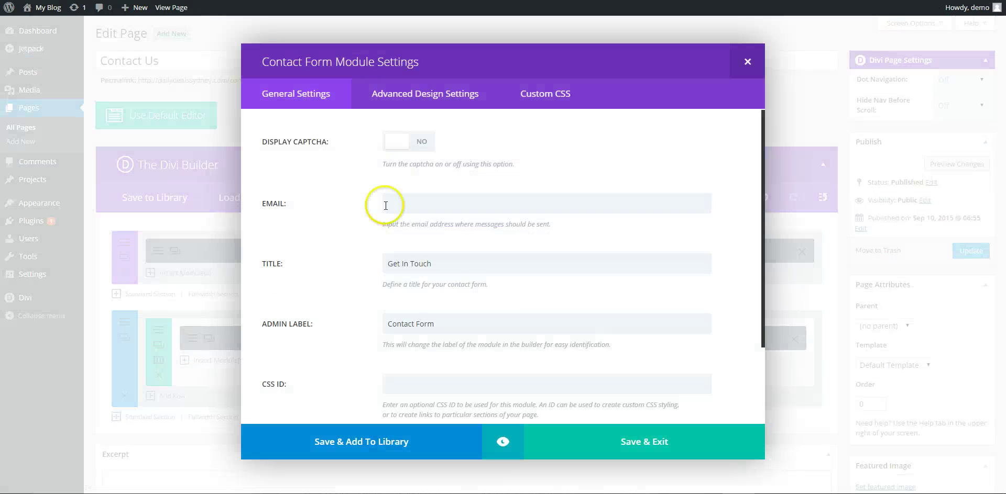
pyautogui.click(402, 145)
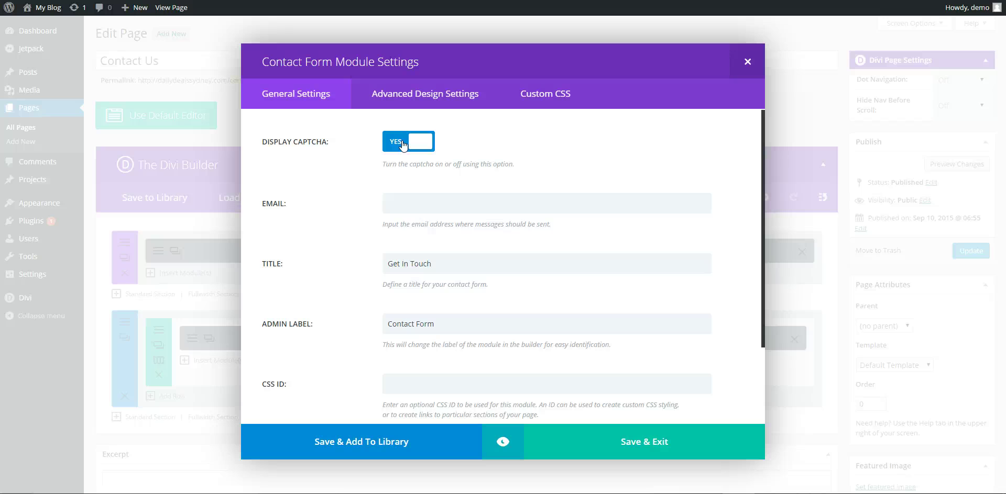
pyautogui.click(399, 207)
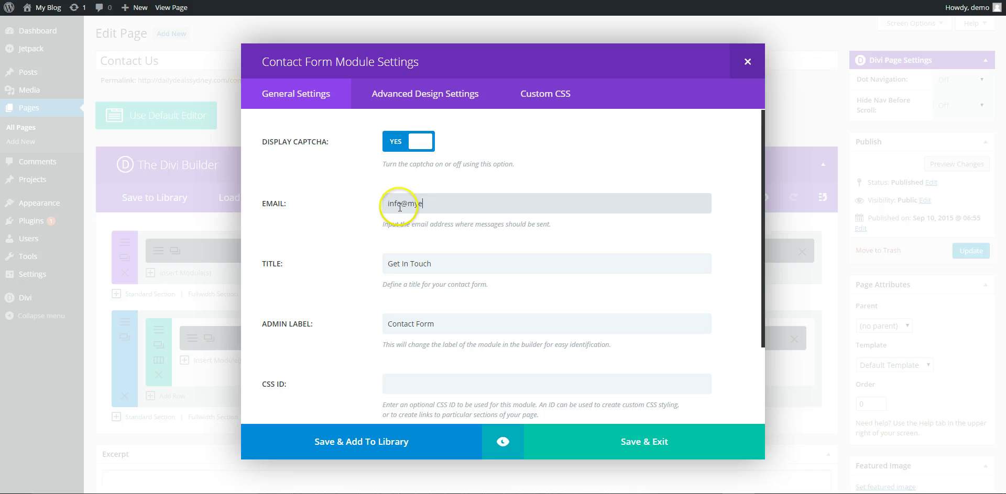
pyautogui.write('.com')
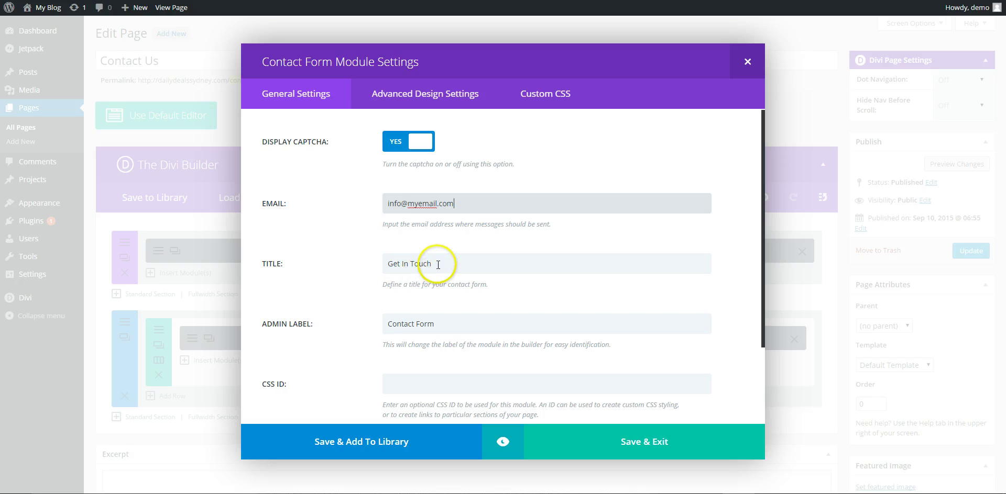
# Retitle the form 'Get In Touch for booking or more info' and save the module.
pyautogui.click(438, 265)
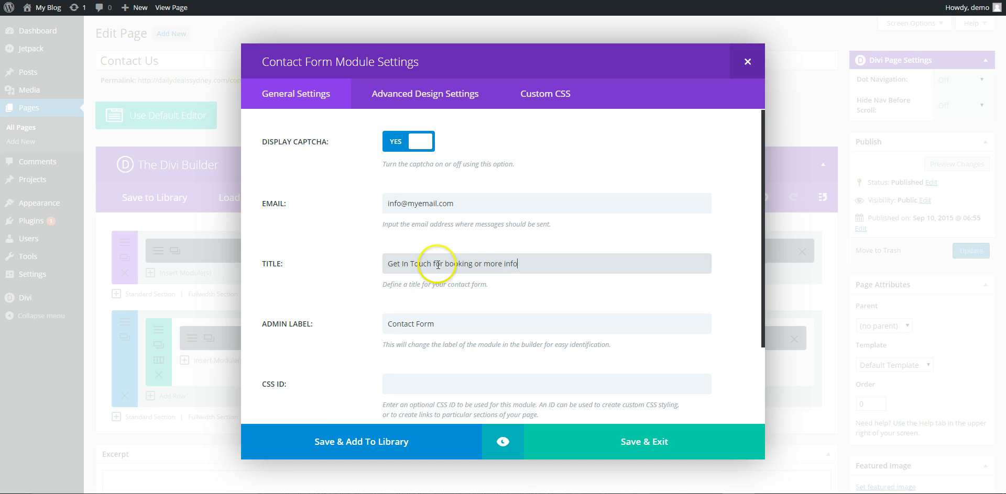
pyautogui.scroll(-3, 519, 278)
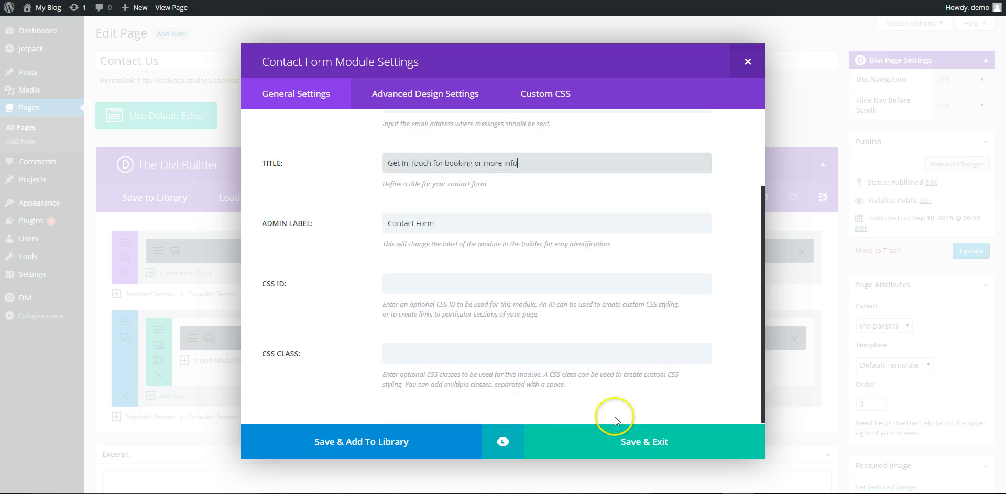
pyautogui.click(644, 442)
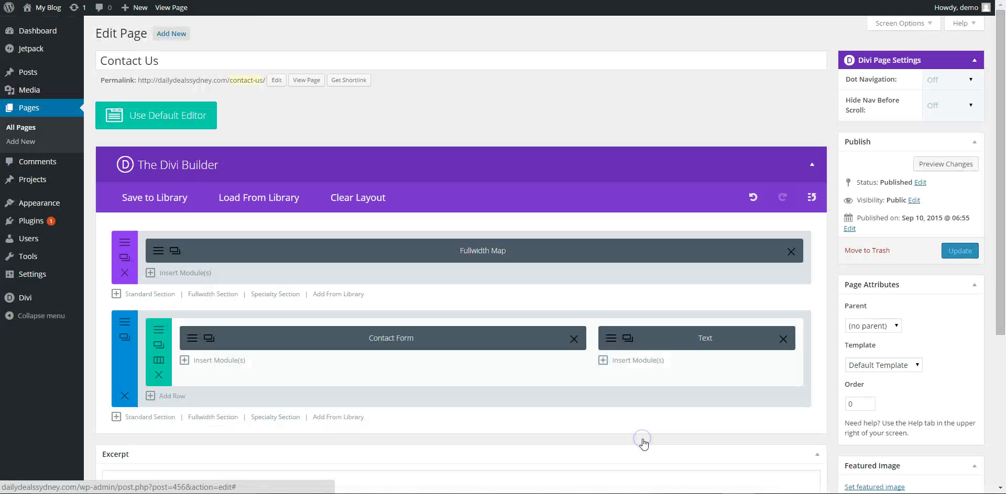
# Replace the lorem ipsum paragraph under More Info with a sentence inviting bookings via the form.
pyautogui.click(610, 338)
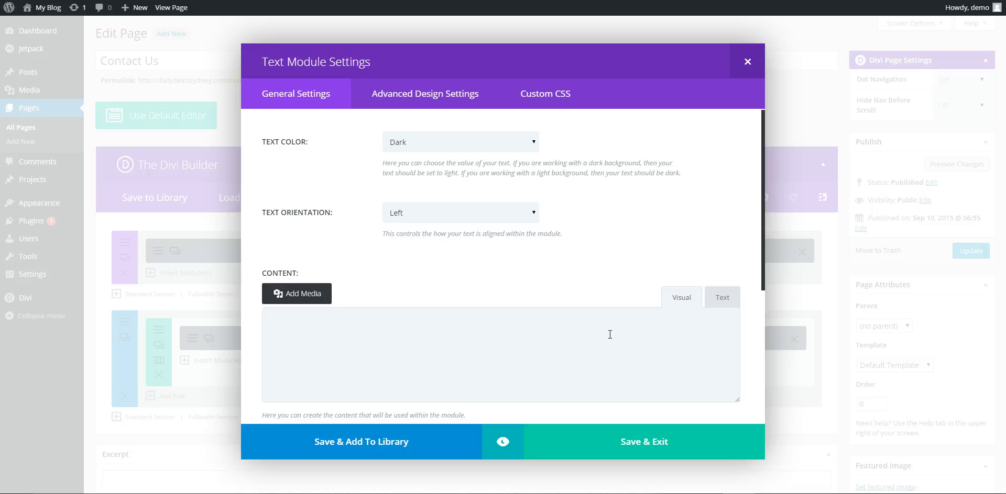
pyautogui.scroll(-1, 581, 239)
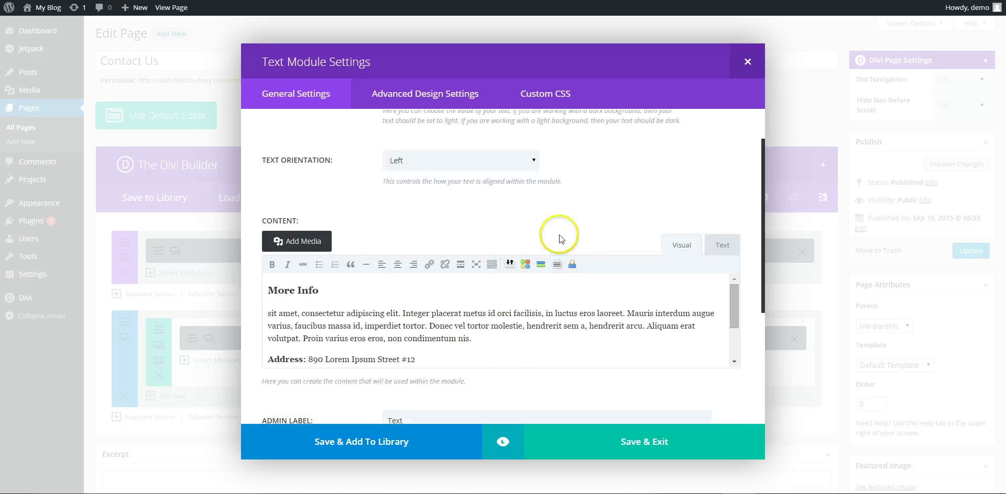
pyautogui.click(463, 339)
pyautogui.moveTo(464, 339); pyautogui.dragTo(267, 313)
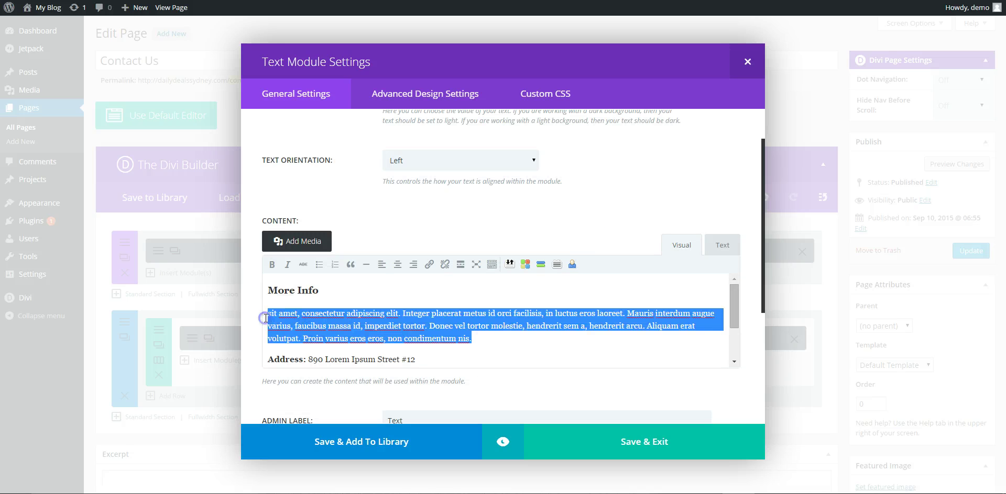
pyautogui.write('To')
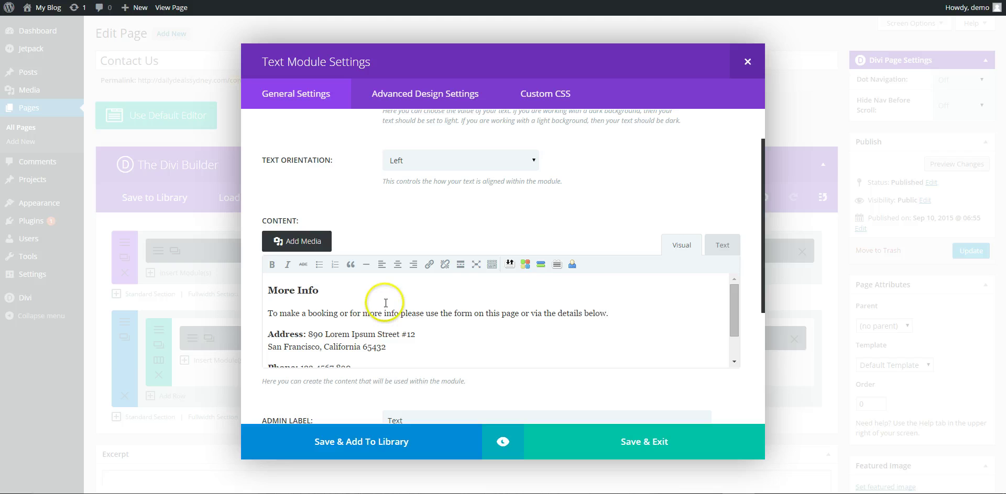
# Change the More Info address to 123 double bay street, Sydney, Australia.
pyautogui.scroll(-2, 386, 300)
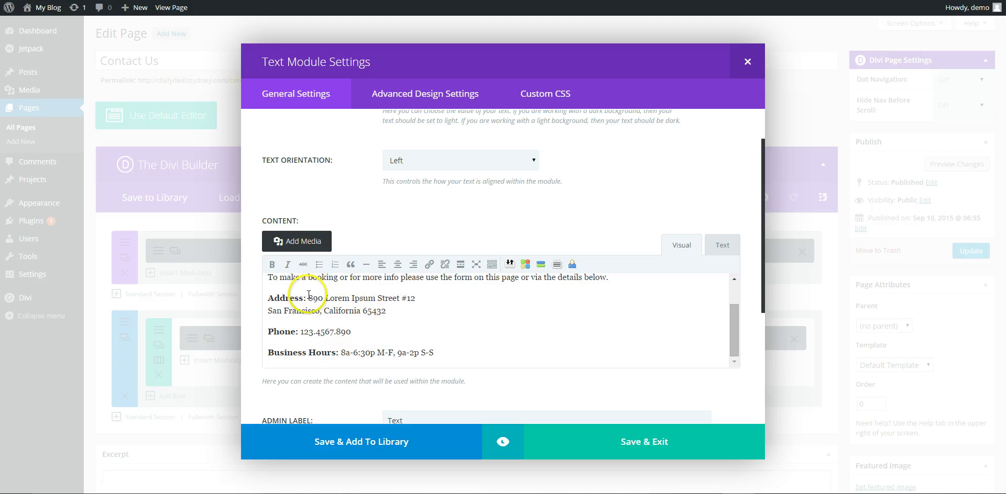
pyautogui.moveTo(308, 298); pyautogui.dragTo(391, 314)
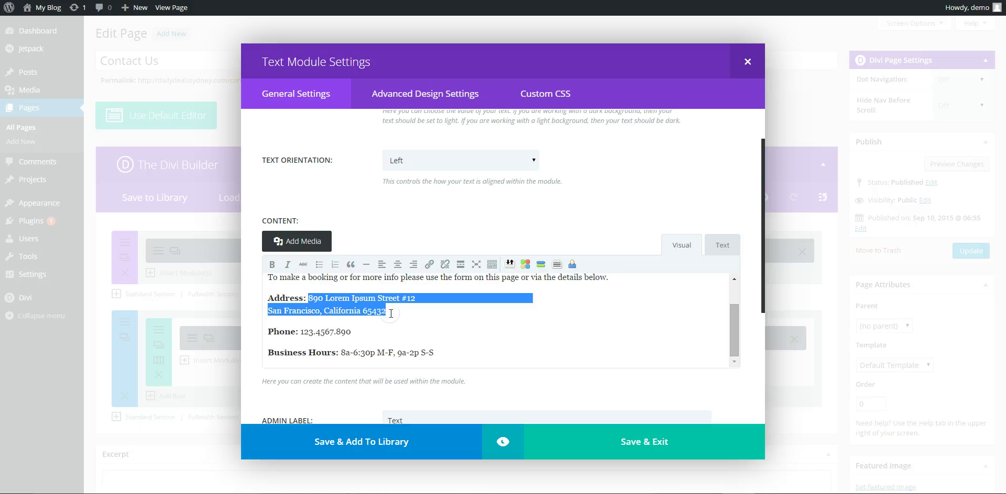
pyautogui.write('123')
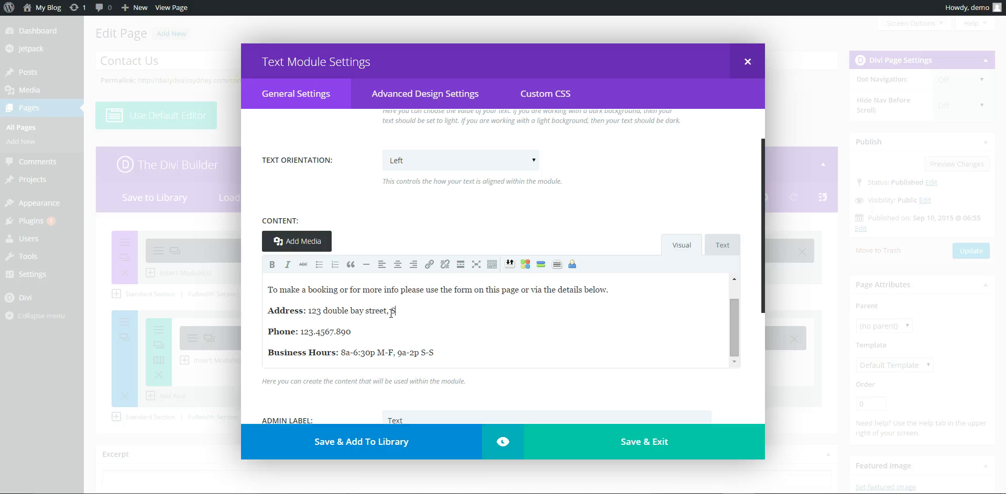
pyautogui.write('ydney, Australia.')
pyautogui.press('End')
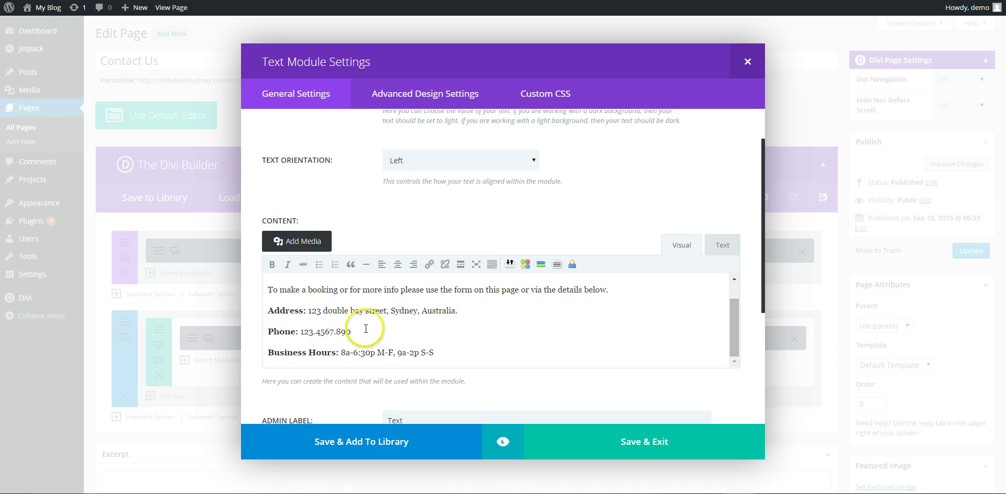
# Set Business Hours to Tuesday-Sunday 7am-9pm and save the text module.
pyautogui.moveTo(434, 353); pyautogui.dragTo(340, 353)
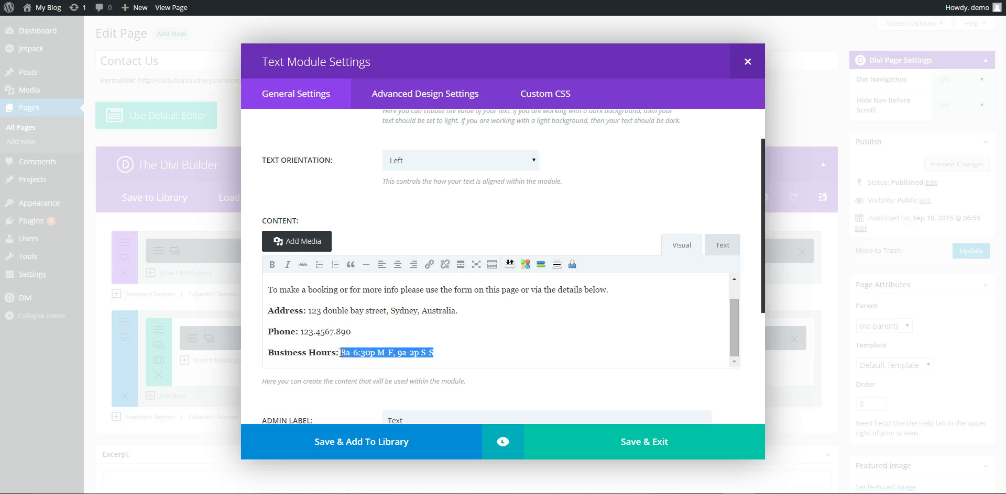
pyautogui.write('Tuesday-')
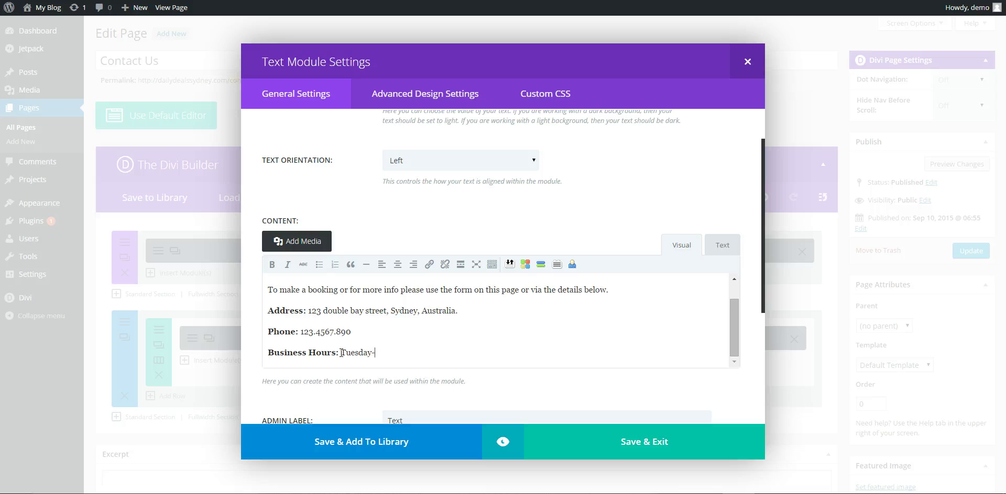
pyautogui.write('Sunday 7am-9pm')
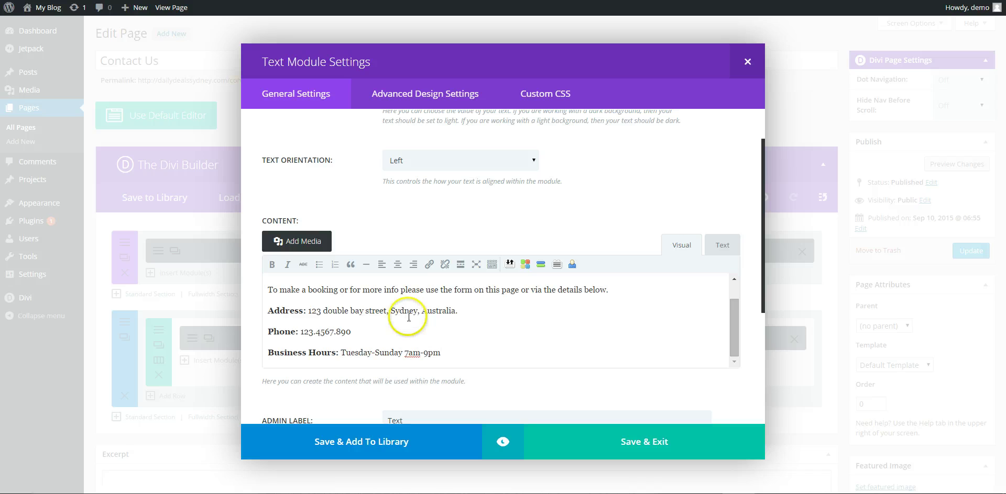
pyautogui.scroll(-2, 486, 341)
pyautogui.click(629, 437)
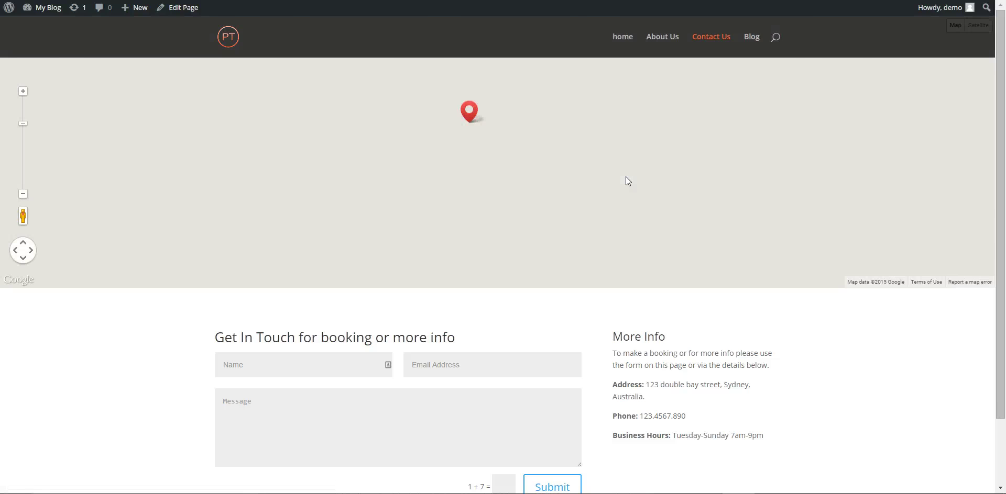
# Preview the Contact Us page and check the map pin's address popup.
pyautogui.click(625, 177)
pyautogui.click(433, 127)
pyautogui.click(470, 116)
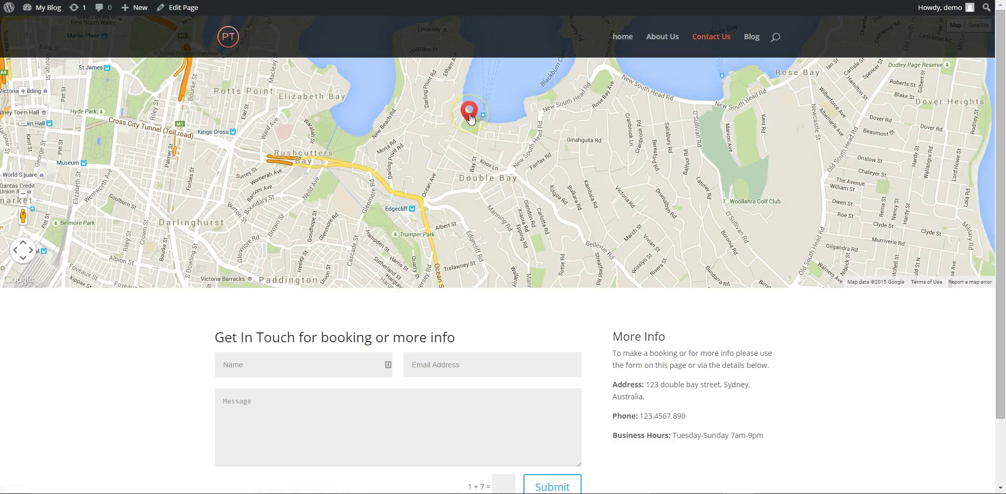
pyautogui.click(679, 185)
pyautogui.click(489, 138)
# Zoom the map out once so the Double Bay pin shows within wider Sydney.
pyautogui.scroll(-2, 489, 141)
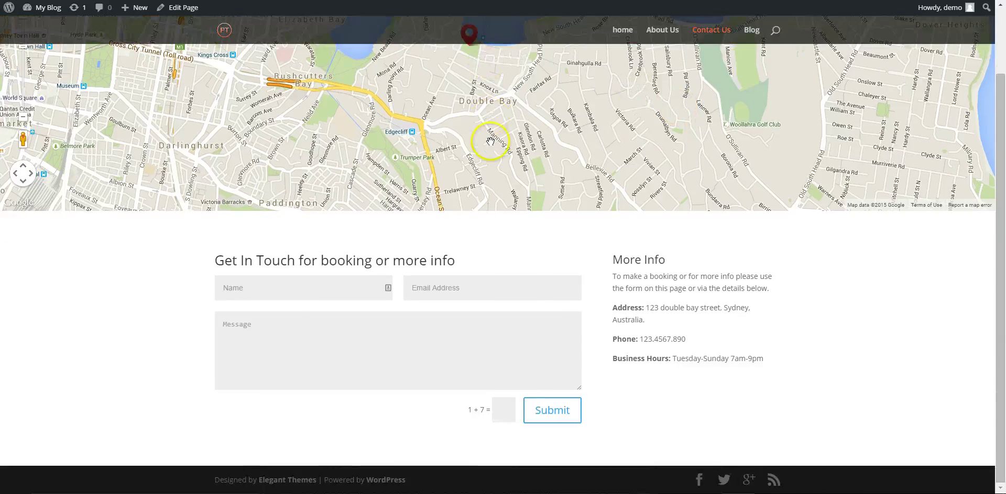
pyautogui.scroll(2, 495, 147)
pyautogui.scroll(-2, 527, 161)
pyautogui.scroll(2, 554, 178)
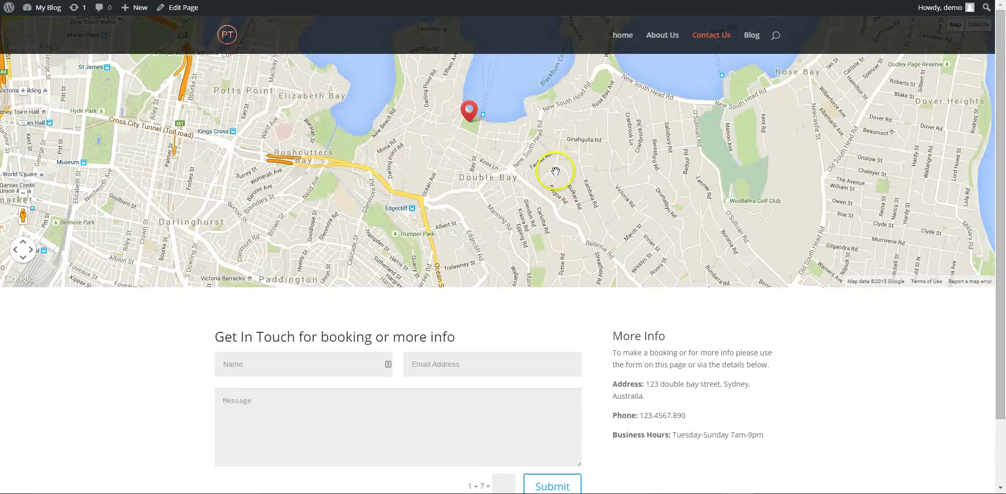
pyautogui.scroll(-2, 556, 171)
pyautogui.scroll(2, 553, 168)
pyautogui.scroll(-2, 548, 167)
pyautogui.scroll(2, 548, 171)
pyautogui.scroll(-2, 558, 178)
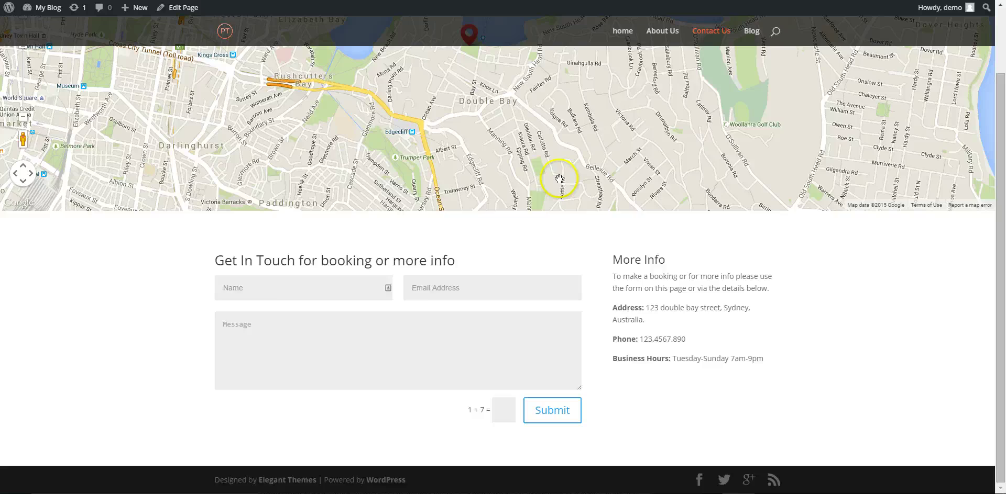
pyautogui.scroll(2, 559, 179)
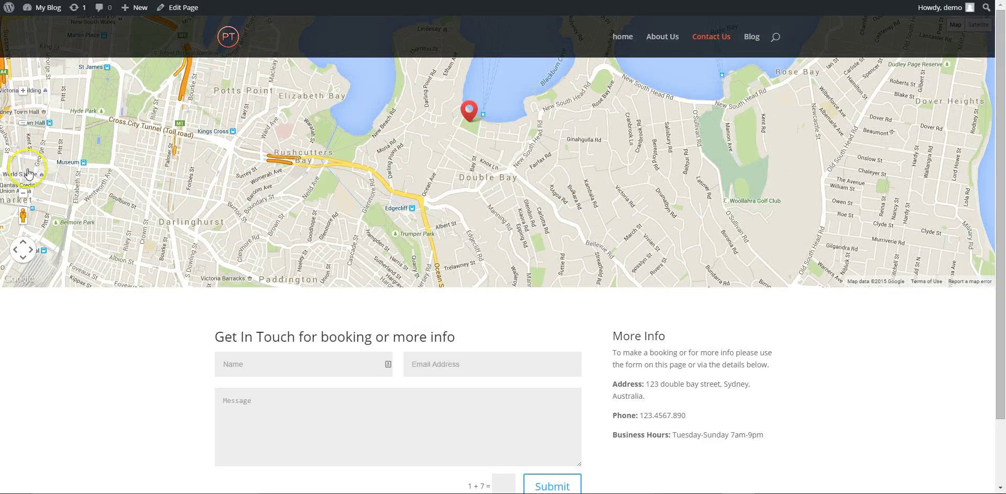
pyautogui.click(21, 193)
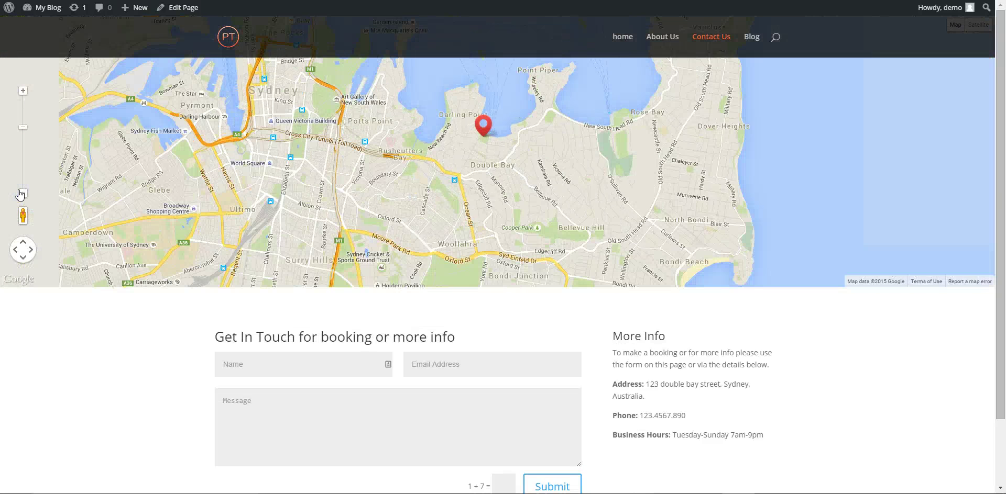
# Answer the captcha with 8 and try submitting the form with the other fields still empty.
pyautogui.scroll(-1, 700, 344)
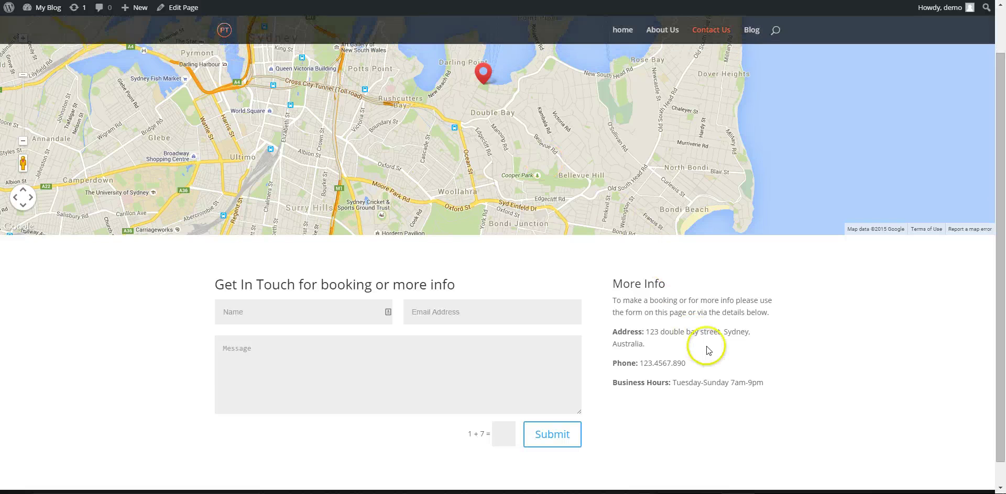
pyautogui.click(507, 438)
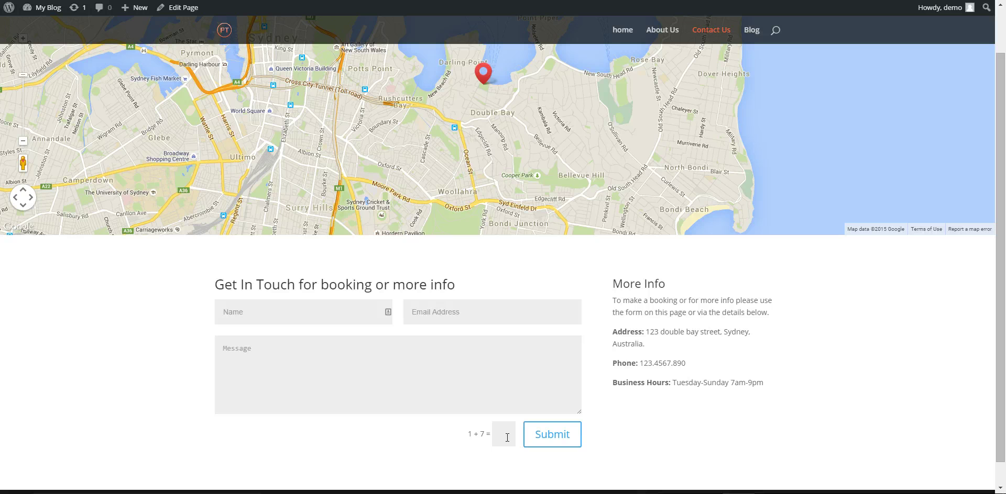
pyautogui.click(557, 434)
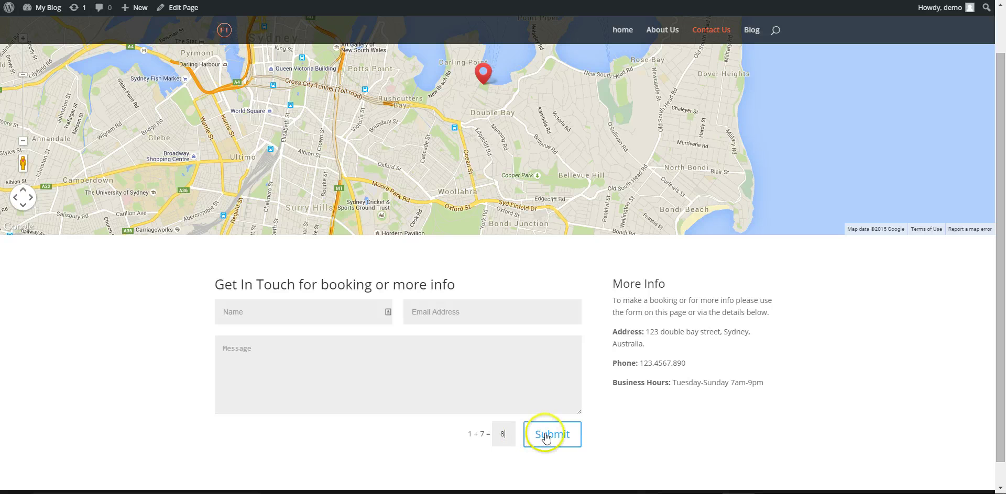
pyautogui.click(556, 434)
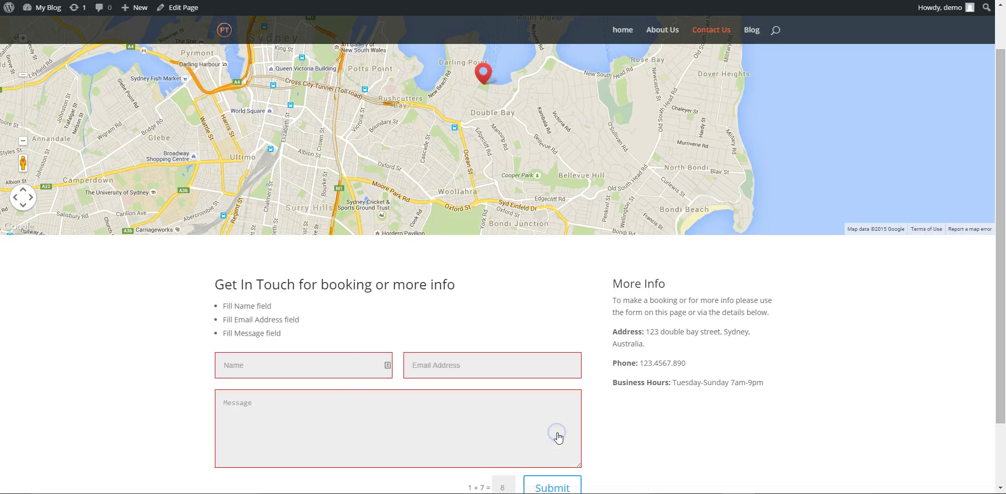
# Enter a test name and e-mail address, submit the completed form, then go to the Blog page.
pyautogui.click(298, 371)
pyautogui.write('craig')
pyautogui.press('Tab')
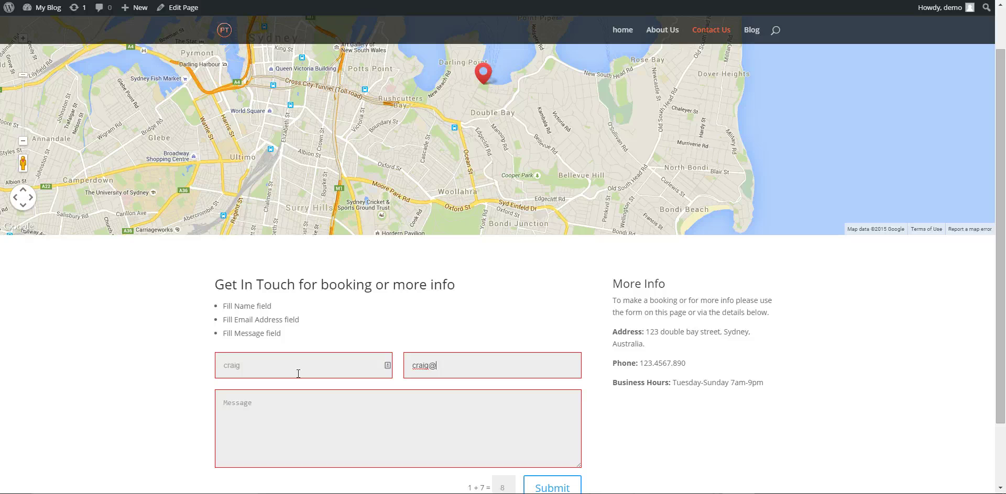
pyautogui.press('Tab')
pyautogui.scroll(-2, 298, 374)
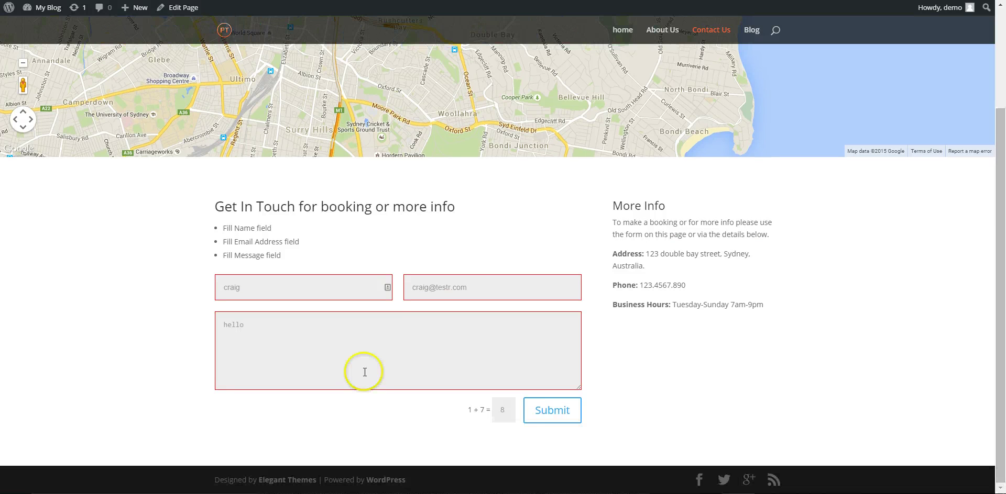
pyautogui.click(566, 411)
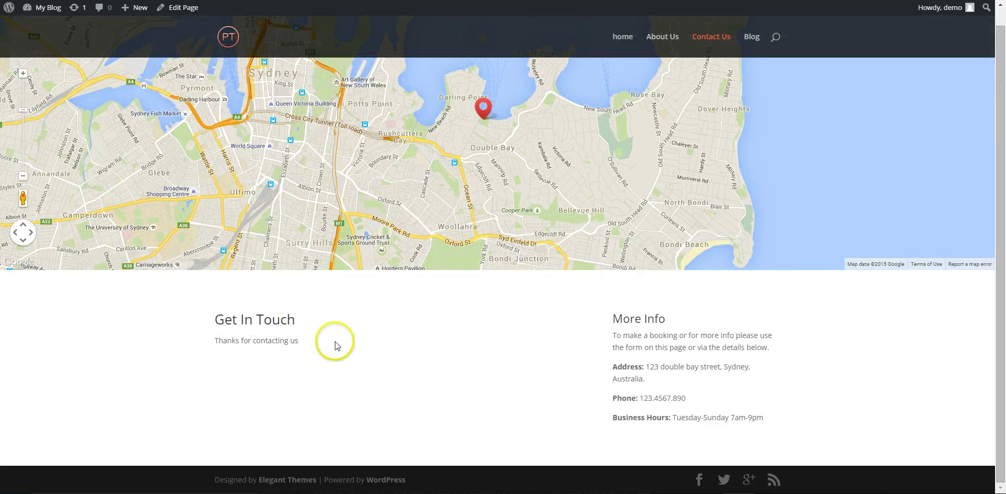
pyautogui.scroll(1, 502, 298)
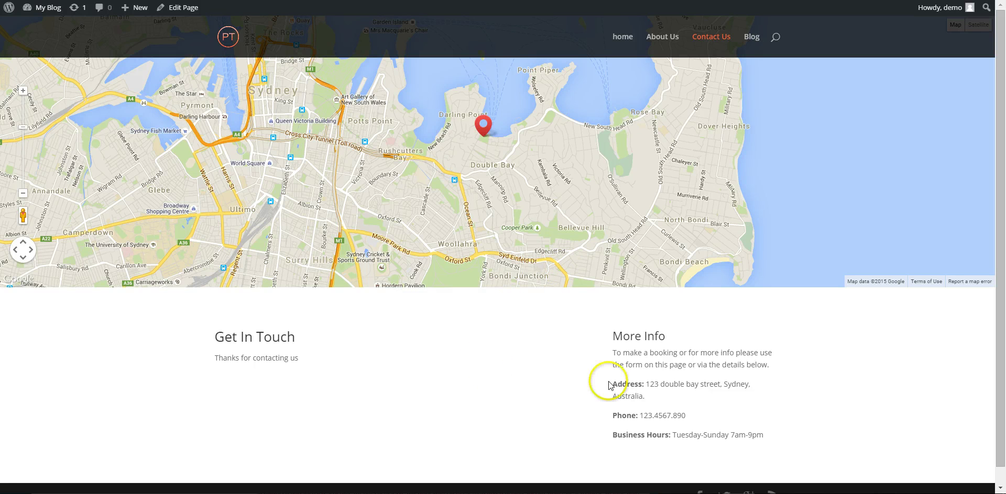
pyautogui.click(750, 46)
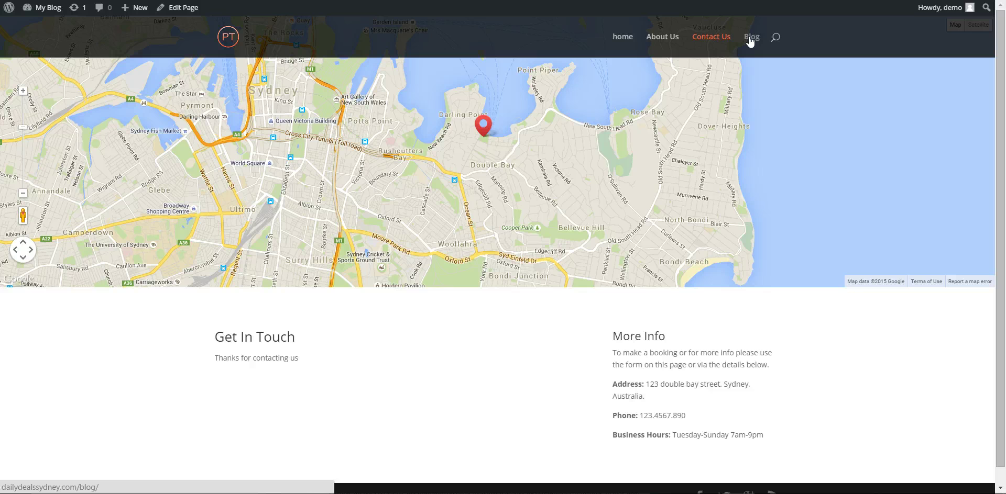